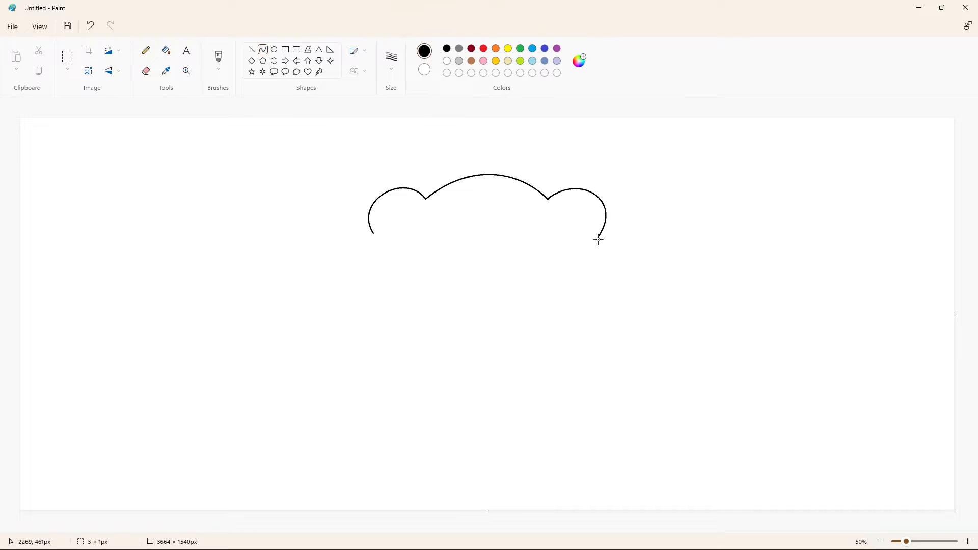
- Complete the bear head outline with bulging curves down both sides and a slightly arched bottom edge
{"action": "left_click_drag", "start_coordinate": [598, 236], "coordinate": [595, 355]}
{"action": "left_click_drag", "start_coordinate": [594, 288], "coordinate": [631, 323]}
{"action": "left_click_drag", "start_coordinate": [372, 233], "coordinate": [367, 356]}
{"action": "left_click_drag", "start_coordinate": [361, 273], "coordinate": [334, 304]}
{"action": "left_click", "coordinate": [333, 304]}
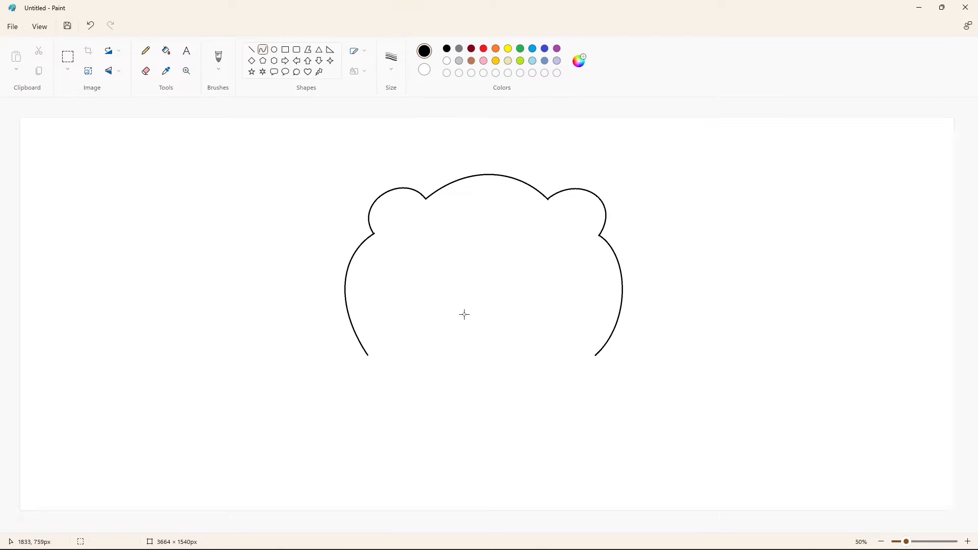
{"action": "left_click_drag", "start_coordinate": [367, 355], "coordinate": [595, 355]}
{"action": "left_click_drag", "start_coordinate": [476, 352], "coordinate": [531, 343]}
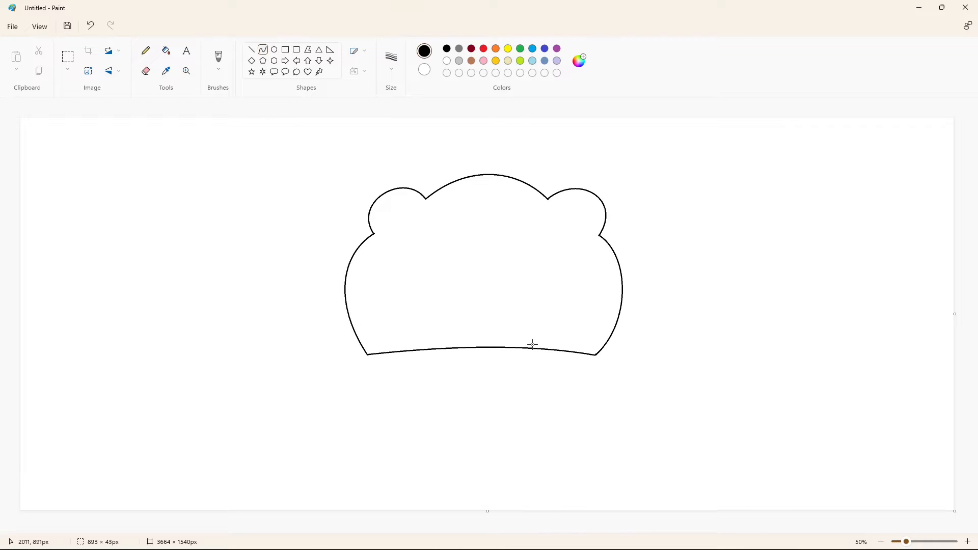
- Draw the left eye as a looped curve with an outward tail, using a thicker line
{"action": "left_click", "coordinate": [391, 58]}
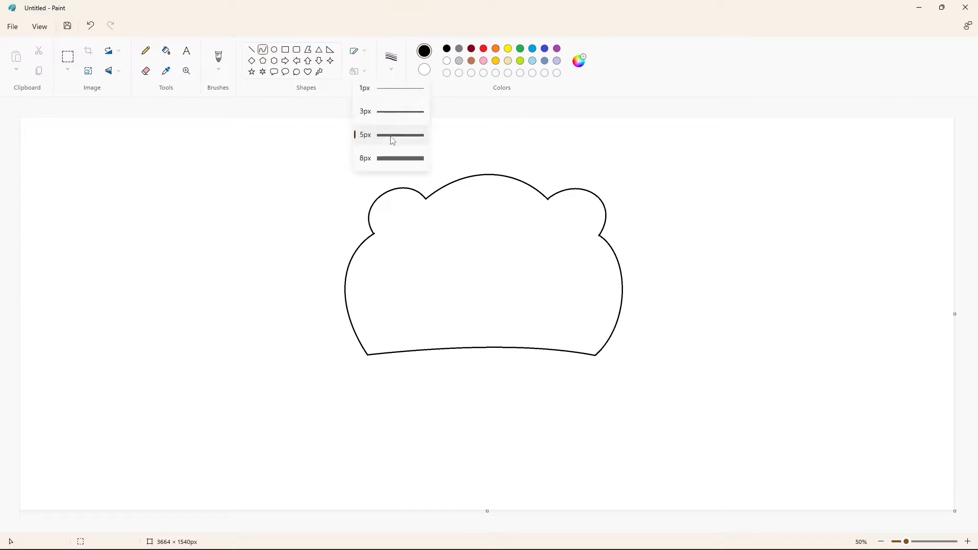
{"action": "left_click", "coordinate": [393, 136]}
{"action": "mouse_move", "coordinate": [442, 245]}
{"action": "left_mouse_down"}
{"action": "mouse_move", "coordinate": [468, 213]}
{"action": "mouse_move", "coordinate": [474, 228]}
{"action": "mouse_move", "coordinate": [462, 235]}
{"action": "mouse_move", "coordinate": [457, 211]}
{"action": "left_mouse_up"}
{"action": "left_click", "coordinate": [514, 238]}
{"action": "left_click", "coordinate": [461, 207]}
{"action": "left_click", "coordinate": [450, 223]}
{"action": "left_click", "coordinate": [544, 239]}
{"action": "key", "text": "ctrl+z"}
- Copy the left eye, flip the copy horizontally and place it as the right eye
{"action": "left_click", "coordinate": [68, 57]}
{"action": "mouse_move", "coordinate": [476, 263]}
{"action": "left_mouse_down"}
{"action": "mouse_move", "coordinate": [423, 220]}
{"action": "mouse_move", "coordinate": [423, 202]}
{"action": "left_mouse_up"}
{"action": "key", "text": "ctrl+c"}
{"action": "key", "text": "ctrl+v"}
{"action": "left_click", "coordinate": [68, 71]}
{"action": "left_click", "coordinate": [64, 173]}
{"action": "left_click", "coordinate": [109, 72]}
{"action": "left_click_drag", "start_coordinate": [54, 148], "coordinate": [525, 230]}
- Draw the mouth's arched upper edge and rounded right side below the eyes with the Curve tool
{"action": "left_click", "coordinate": [263, 49]}
{"action": "left_click_drag", "start_coordinate": [444, 293], "coordinate": [518, 288]}
{"action": "key", "text": "ctrl+z"}
{"action": "mouse_move", "coordinate": [442, 302]}
{"action": "left_mouse_down"}
{"action": "mouse_move", "coordinate": [514, 286]}
{"action": "mouse_move", "coordinate": [517, 322]}
{"action": "mouse_move", "coordinate": [443, 302]}
{"action": "left_mouse_up"}
{"action": "left_click", "coordinate": [439, 279]}
{"action": "left_click", "coordinate": [474, 276]}
{"action": "left_click", "coordinate": [579, 289]}
{"action": "left_click", "coordinate": [529, 290]}
{"action": "left_click", "coordinate": [527, 309]}
{"action": "left_click", "coordinate": [550, 309]}
{"action": "left_click", "coordinate": [493, 343]}
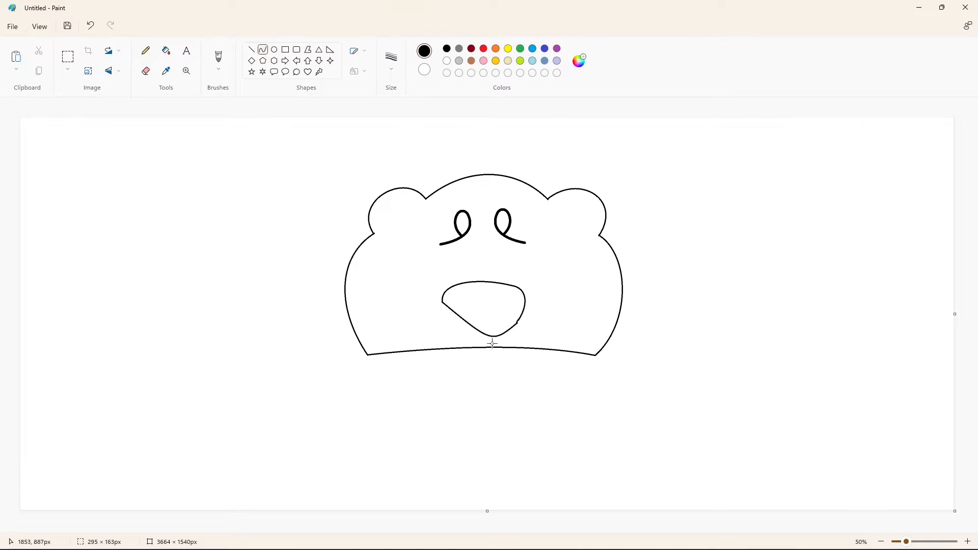
{"action": "left_click", "coordinate": [453, 337]}
{"action": "left_click", "coordinate": [608, 336]}
{"action": "key", "text": "ctrl+z"}
- Erase the stray end of the curve on the mouth's right side
{"action": "left_click", "coordinate": [146, 71]}
{"action": "left_click", "coordinate": [519, 319]}
{"action": "left_click", "coordinate": [166, 50]}
{"action": "left_click", "coordinate": [447, 61]}
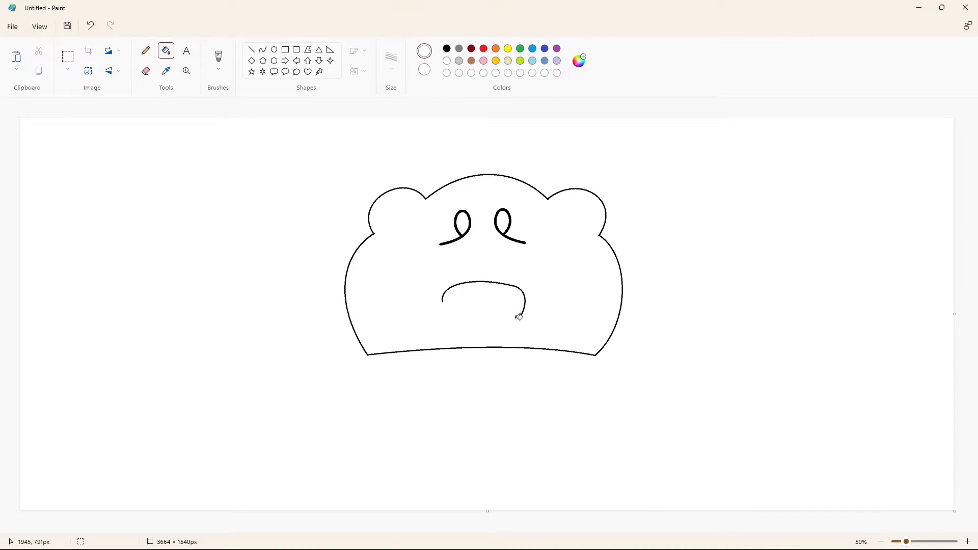
- Close the mouth outline with a rounded black curve along its lower edge
{"action": "left_click", "coordinate": [446, 48]}
{"action": "left_click", "coordinate": [263, 49]}
{"action": "left_click_drag", "start_coordinate": [520, 317], "coordinate": [442, 302]}
{"action": "left_click_drag", "start_coordinate": [481, 318], "coordinate": [497, 342]}
{"action": "left_click_drag", "start_coordinate": [456, 329], "coordinate": [447, 339]}
{"action": "left_click", "coordinate": [586, 339]}
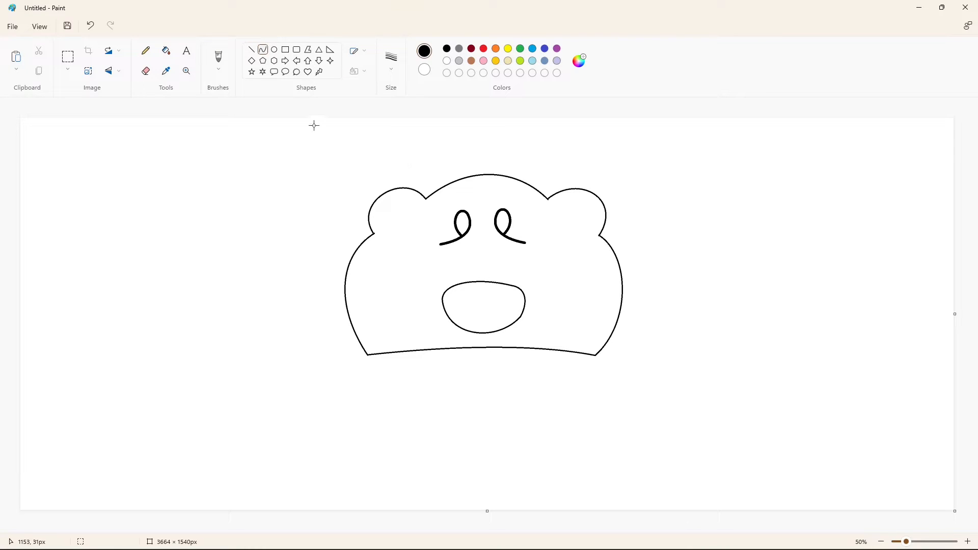
- Draw the roof's rounded peak above the head with a curved eave at its left end
{"action": "left_click_drag", "start_coordinate": [319, 229], "coordinate": [565, 170]}
{"action": "left_click_drag", "start_coordinate": [488, 153], "coordinate": [483, 116]}
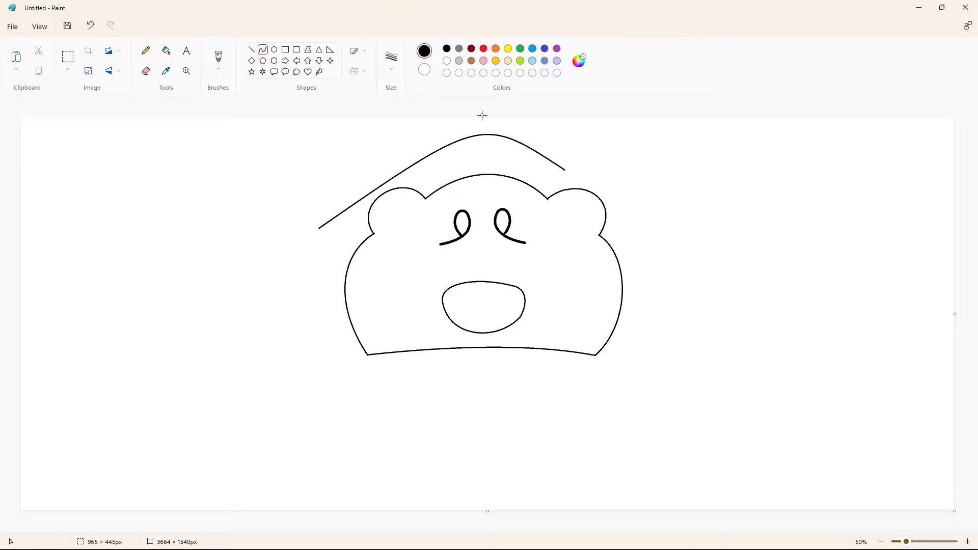
{"action": "left_click", "coordinate": [488, 117]}
{"action": "left_click", "coordinate": [683, 183]}
{"action": "left_click_drag", "start_coordinate": [320, 228], "coordinate": [314, 257]}
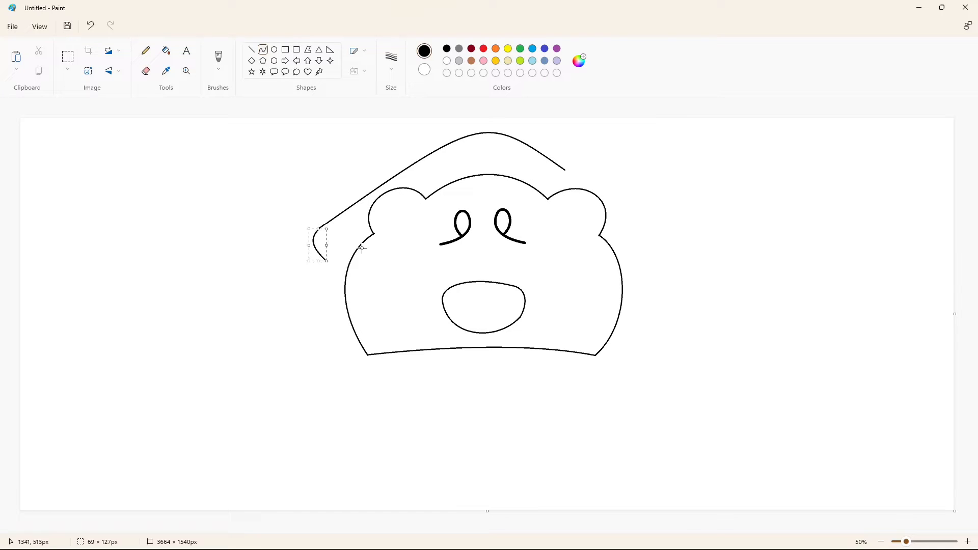
- Draw the rounded chimney on the roof's right slope and the curved right eave below it
{"action": "mouse_move", "coordinate": [565, 169]}
{"action": "left_mouse_down"}
{"action": "mouse_move", "coordinate": [614, 170]}
{"action": "mouse_move", "coordinate": [632, 183]}
{"action": "left_mouse_up"}
{"action": "left_click_drag", "start_coordinate": [593, 158], "coordinate": [586, 151]}
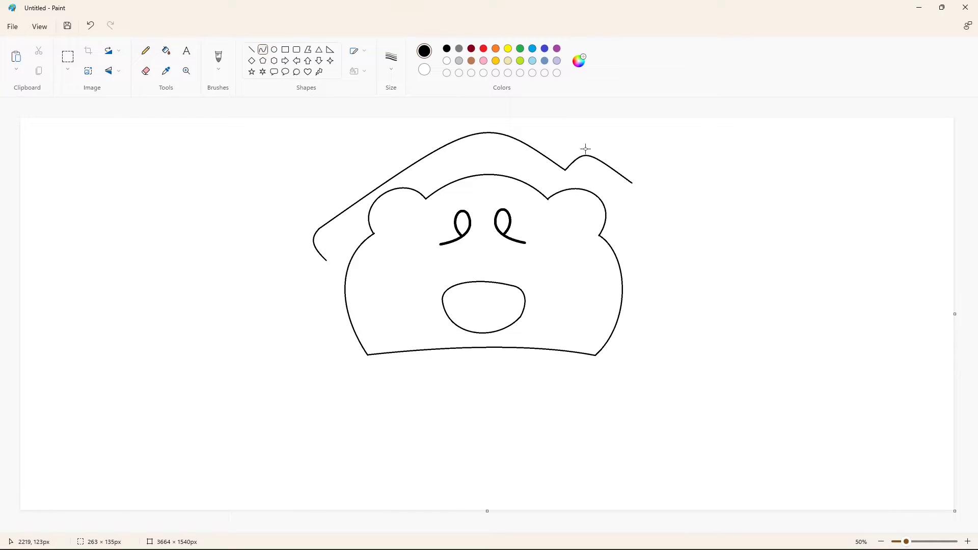
{"action": "left_click", "coordinate": [586, 151]}
{"action": "left_click", "coordinate": [679, 169]}
{"action": "left_click_drag", "start_coordinate": [632, 184], "coordinate": [626, 210]}
{"action": "mouse_move", "coordinate": [631, 197]}
{"action": "left_mouse_down"}
{"action": "mouse_move", "coordinate": [645, 192]}
{"action": "mouse_move", "coordinate": [639, 259]}
{"action": "mouse_move", "coordinate": [667, 238]}
{"action": "left_mouse_up"}
{"action": "left_click", "coordinate": [676, 193]}
{"action": "left_click", "coordinate": [705, 261]}
- Draw straight house walls down from both eaves to the level of the head's bottom edge
{"action": "left_click", "coordinate": [251, 49]}
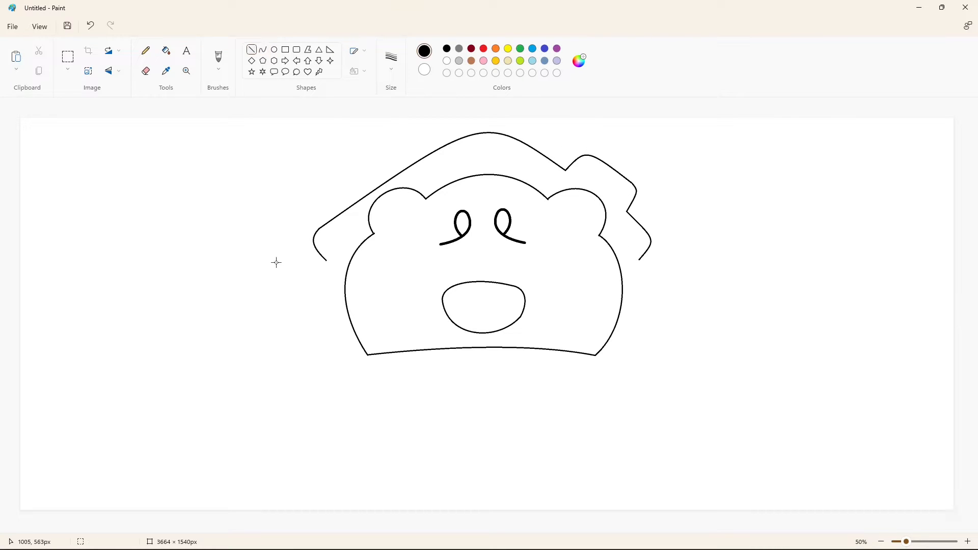
{"action": "left_click_drag", "start_coordinate": [326, 261], "coordinate": [324, 358]}
{"action": "left_click", "coordinate": [646, 260]}
{"action": "left_click_drag", "start_coordinate": [640, 260], "coordinate": [639, 357]}
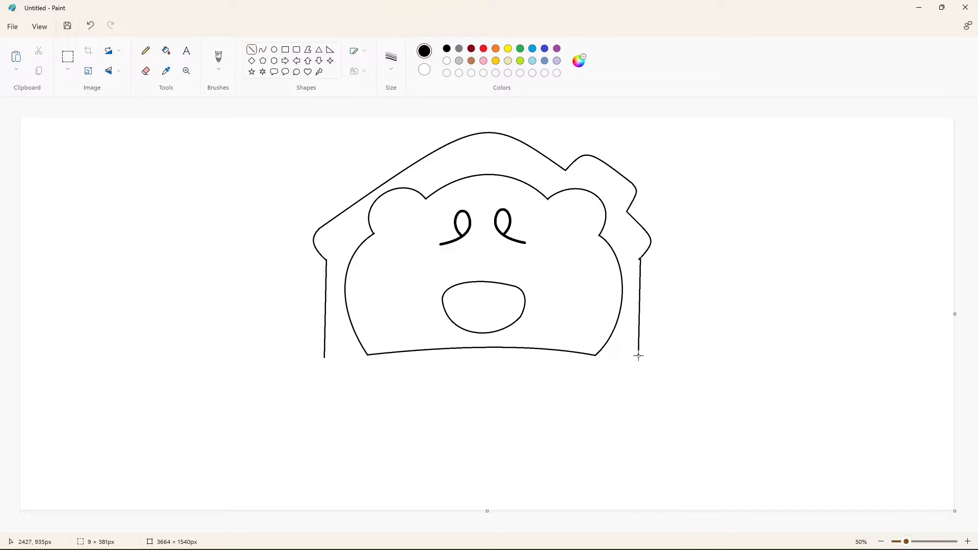
{"action": "left_click", "coordinate": [705, 315]}
- Draw curved base flares extending outward from the bottoms of both house walls
{"action": "left_click", "coordinate": [262, 49]}
{"action": "mouse_move", "coordinate": [325, 358]}
{"action": "left_mouse_down"}
{"action": "mouse_move", "coordinate": [258, 380]}
{"action": "mouse_move", "coordinate": [252, 372]}
{"action": "left_mouse_up"}
{"action": "left_click", "coordinate": [594, 321]}
{"action": "mouse_move", "coordinate": [639, 357]}
{"action": "left_mouse_down"}
{"action": "mouse_move", "coordinate": [710, 381]}
{"action": "mouse_move", "coordinate": [266, 381]}
{"action": "left_mouse_up"}
{"action": "left_click", "coordinate": [677, 365]}
{"action": "left_click", "coordinate": [697, 359]}
{"action": "left_click", "coordinate": [761, 365]}
{"action": "left_click", "coordinate": [708, 385]}
- Close the base with a long arched bottom curve and join its left end to the flare
{"action": "left_click", "coordinate": [712, 384]}
{"action": "left_click", "coordinate": [484, 368]}
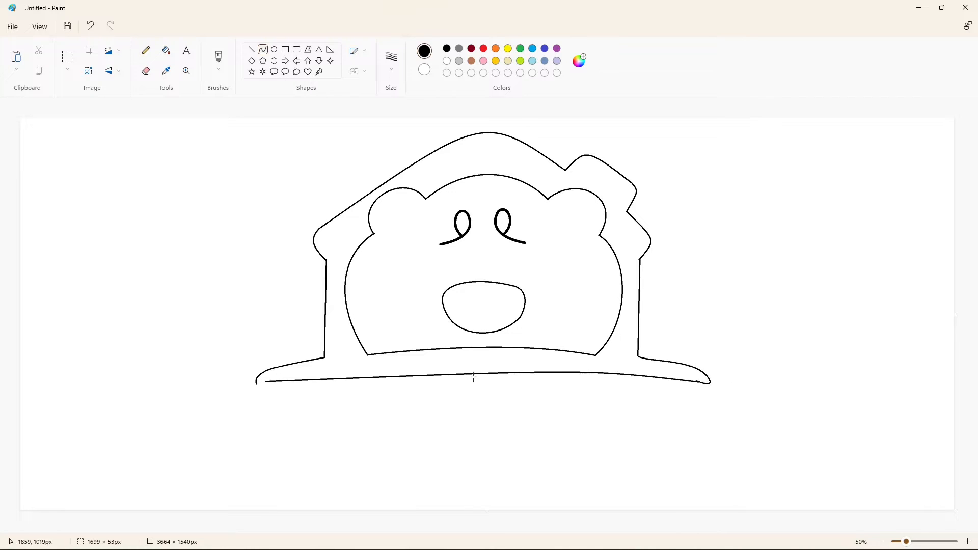
{"action": "left_click", "coordinate": [475, 371]}
{"action": "left_click", "coordinate": [747, 384]}
{"action": "left_click", "coordinate": [967, 542]}
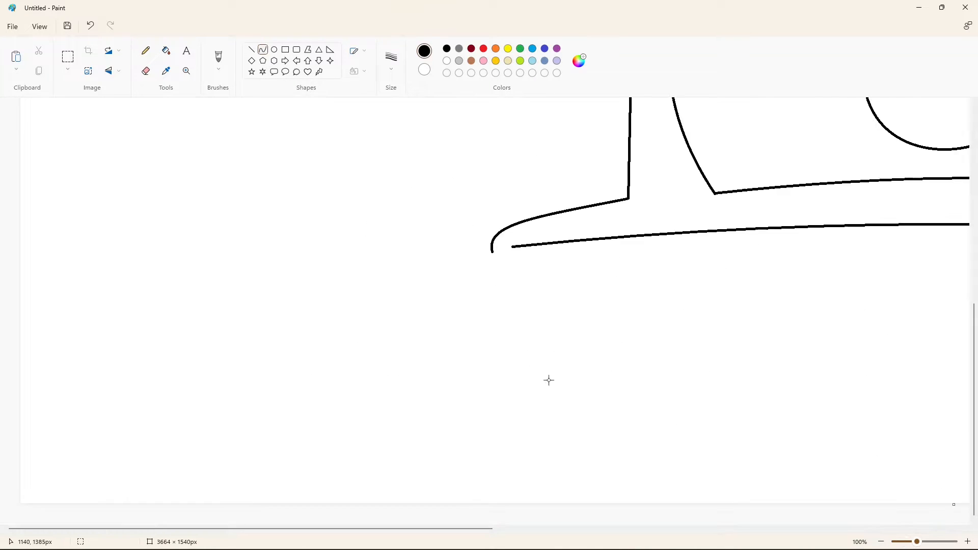
{"action": "left_click_drag", "start_coordinate": [501, 250], "coordinate": [513, 247]}
{"action": "scroll", "coordinate": [861, 444], "scroll_direction": "down", "scroll_amount": 1}
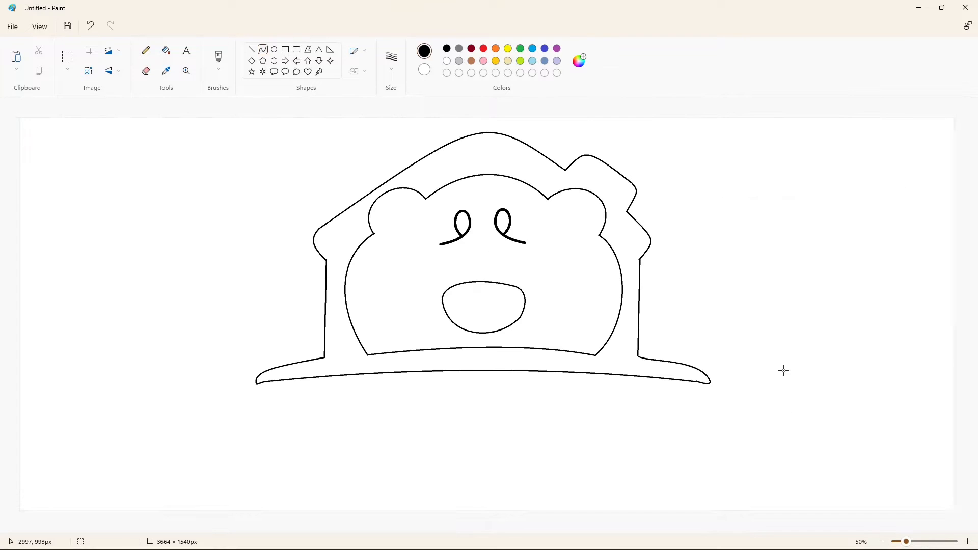
- Fill both eye strokes and the mouth with purple
{"action": "left_click", "coordinate": [166, 50]}
{"action": "left_click", "coordinate": [557, 48]}
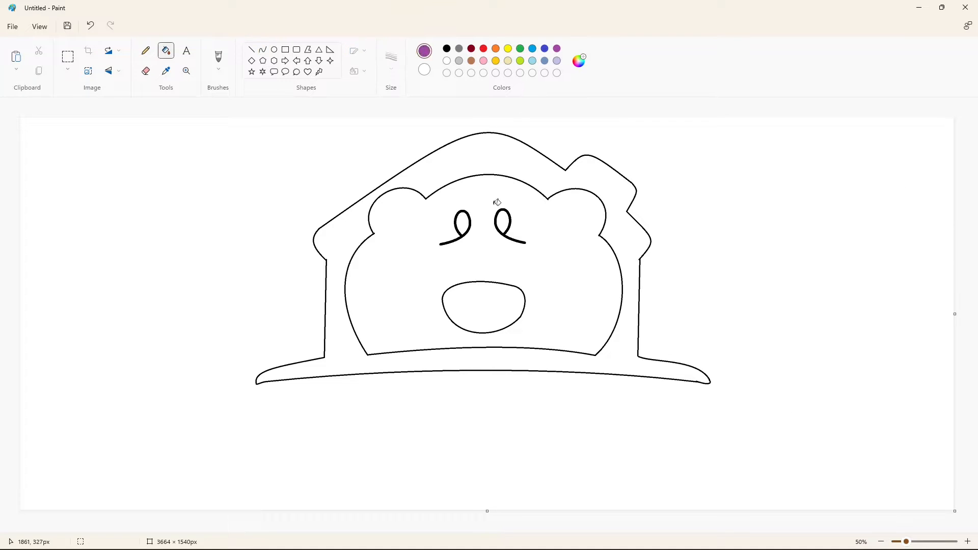
{"action": "left_click", "coordinate": [498, 222]}
{"action": "left_click", "coordinate": [469, 223]}
{"action": "left_click", "coordinate": [520, 290]}
- Fill the bear head and the insides of both eye loops with black
{"action": "left_click", "coordinate": [447, 48]}
{"action": "left_click", "coordinate": [552, 239]}
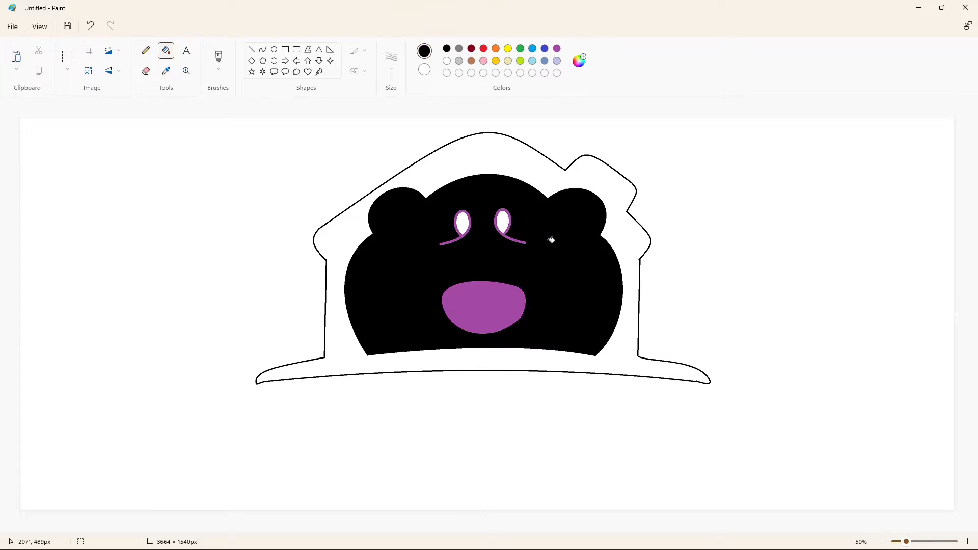
{"action": "left_click", "coordinate": [503, 221]}
{"action": "left_click", "coordinate": [462, 223]}
- Recolour the bear head and the insides of both eye loops with indigo blue
{"action": "left_click", "coordinate": [545, 49]}
{"action": "left_click", "coordinate": [548, 253]}
{"action": "left_click", "coordinate": [504, 223]}
{"action": "left_click", "coordinate": [463, 223]}
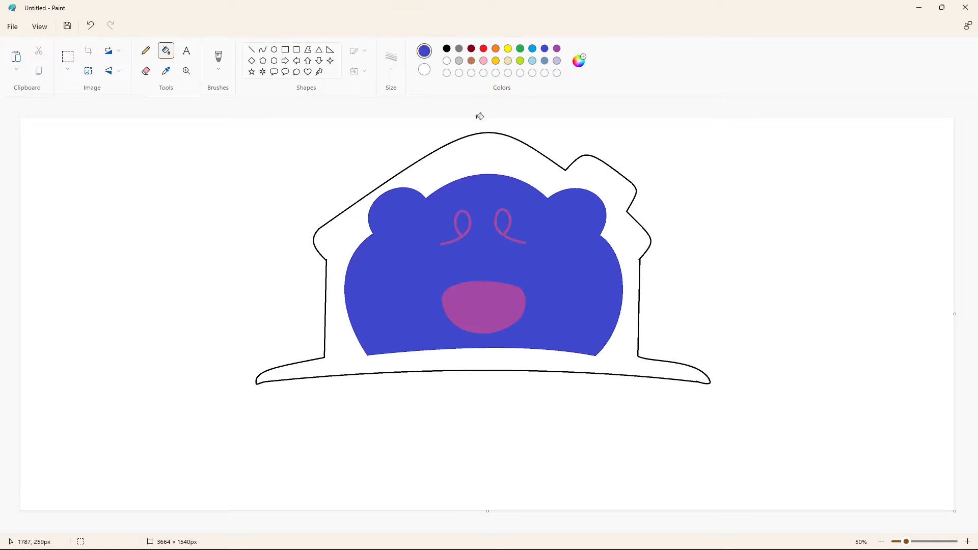
- Fill the house shape around the head with black and smooth the base's lower end corners with short lines
{"action": "left_click", "coordinate": [447, 49]}
{"action": "left_click", "coordinate": [624, 245]}
{"action": "left_click", "coordinate": [967, 542]}
{"action": "scroll", "coordinate": [616, 466], "scroll_direction": "down", "scroll_amount": 5}
{"action": "left_click_drag", "start_coordinate": [475, 529], "coordinate": [756, 528]}
{"action": "left_click", "coordinate": [251, 49]}
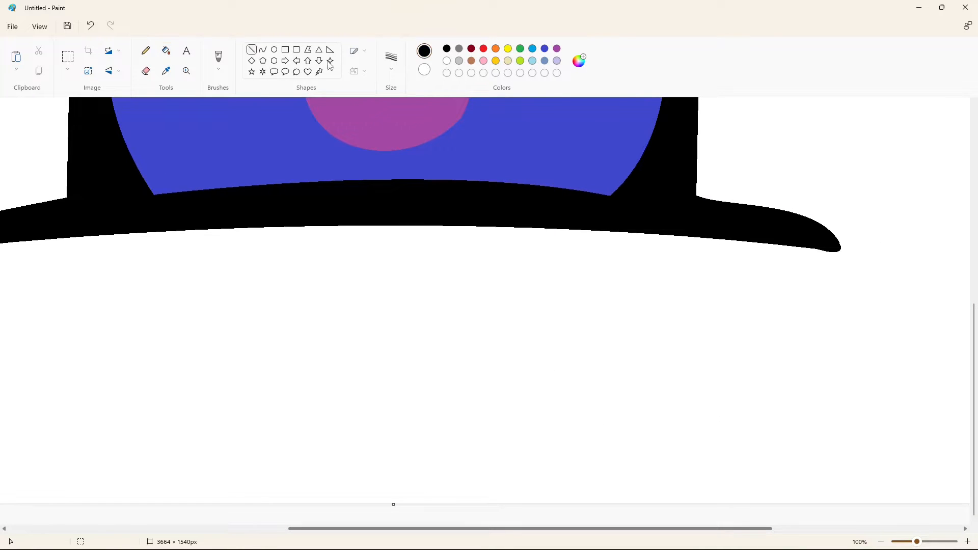
{"action": "left_click_drag", "start_coordinate": [803, 246], "coordinate": [824, 249]}
{"action": "left_click_drag", "start_coordinate": [670, 530], "coordinate": [548, 532]}
{"action": "left_click_drag", "start_coordinate": [179, 252], "coordinate": [206, 247]}
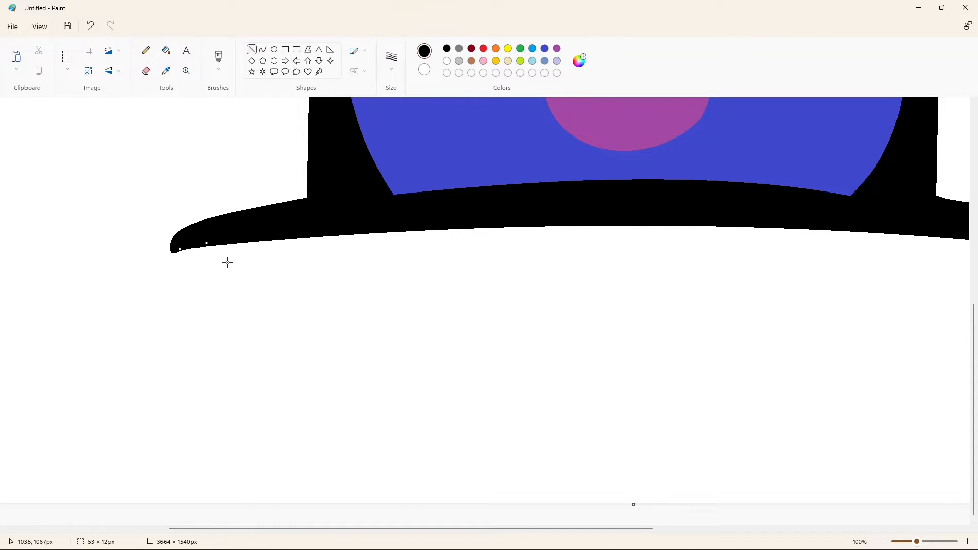
{"action": "scroll", "coordinate": [700, 413], "scroll_direction": "down", "scroll_amount": 2}
- Fill the mouth and both eye strokes with black
{"action": "left_click", "coordinate": [166, 51]}
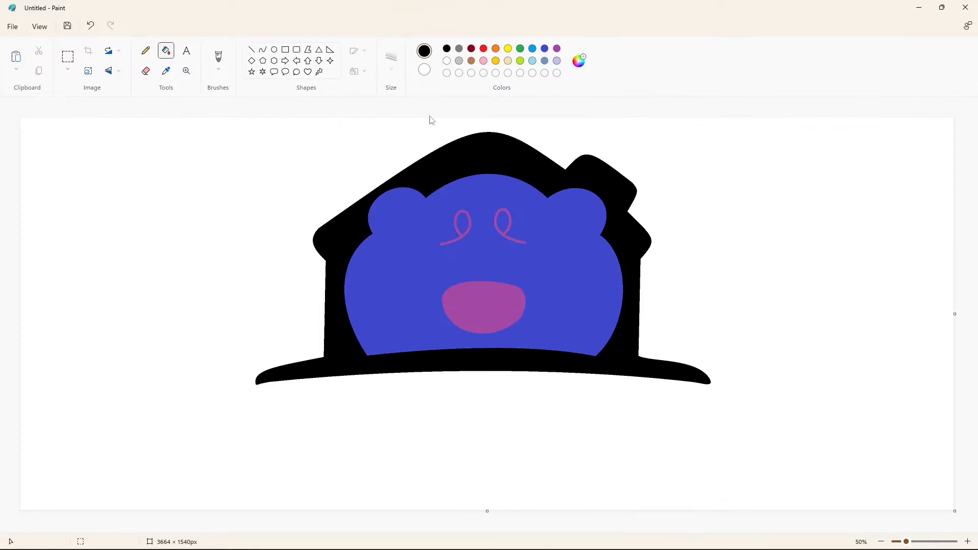
{"action": "left_click", "coordinate": [484, 305]}
{"action": "left_click", "coordinate": [465, 212]}
{"action": "left_click", "coordinate": [492, 223]}
{"action": "key", "text": "ctrl+z"}
{"action": "left_click", "coordinate": [502, 228]}
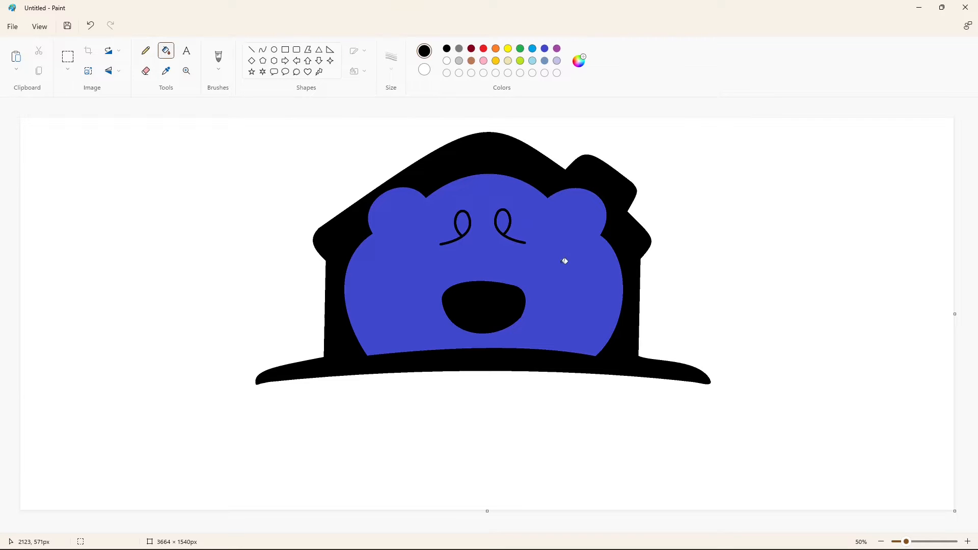
- Draw the left side, top edge and upper bowl of a letter B outline beneath the house's base
{"action": "left_click", "coordinate": [251, 49]}
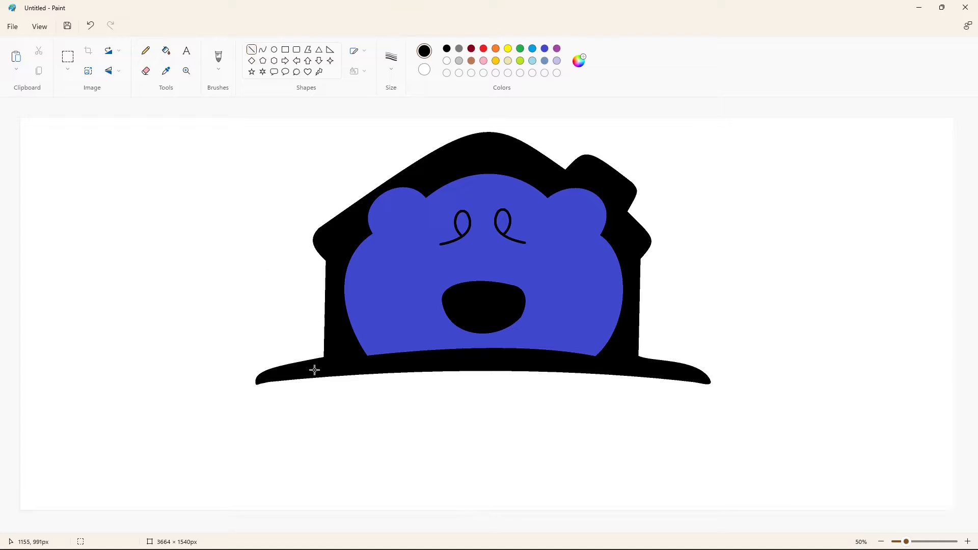
{"action": "left_click_drag", "start_coordinate": [316, 389], "coordinate": [319, 441]}
{"action": "left_click_drag", "start_coordinate": [316, 390], "coordinate": [390, 395]}
{"action": "left_click", "coordinate": [263, 49]}
{"action": "left_click", "coordinate": [386, 391]}
{"action": "left_click", "coordinate": [457, 404]}
{"action": "key", "text": "ctrl+z"}
- Close the letter B outline with a straight bottom edge and a curved lower bowl
{"action": "left_click", "coordinate": [251, 49]}
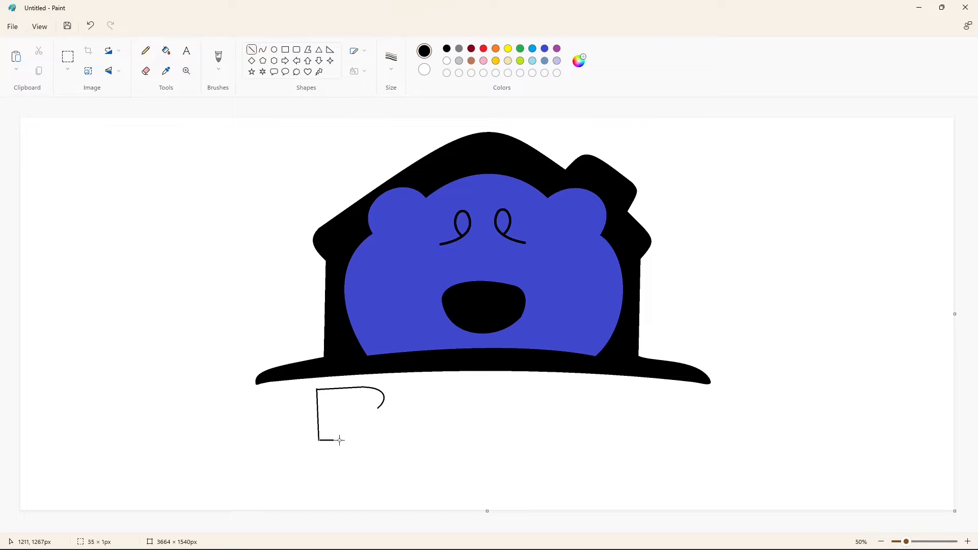
{"action": "left_click_drag", "start_coordinate": [340, 441], "coordinate": [389, 438]}
{"action": "left_click", "coordinate": [263, 49]}
{"action": "left_click", "coordinate": [465, 435]}
- Draw two short thick horizontal bars inside the letter B and fill them with purple
{"action": "left_click", "coordinate": [251, 49]}
{"action": "left_click_drag", "start_coordinate": [341, 404], "coordinate": [355, 403]}
{"action": "left_click_drag", "start_coordinate": [344, 423], "coordinate": [360, 421]}
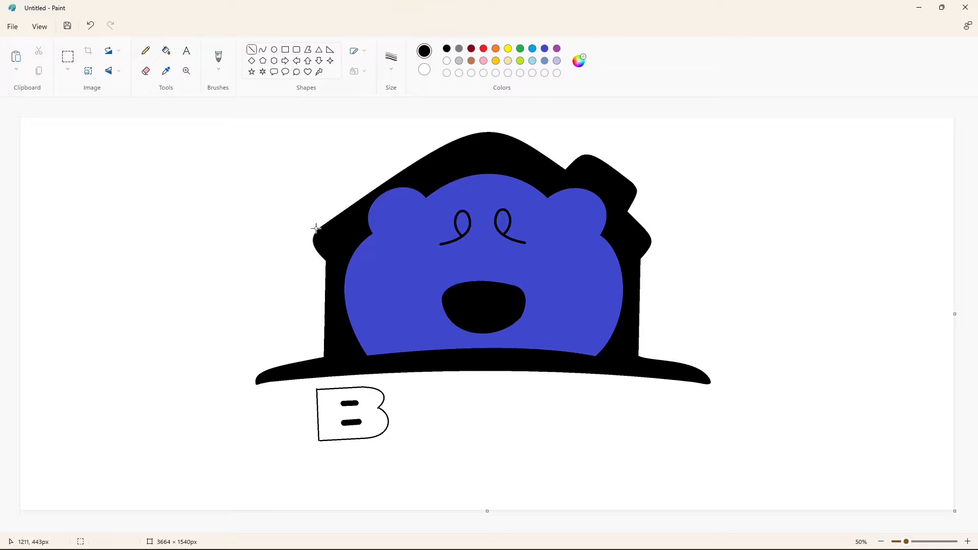
{"action": "left_click", "coordinate": [166, 51]}
{"action": "left_click", "coordinate": [557, 49]}
{"action": "left_click", "coordinate": [349, 403]}
{"action": "left_click", "coordinate": [352, 423]}
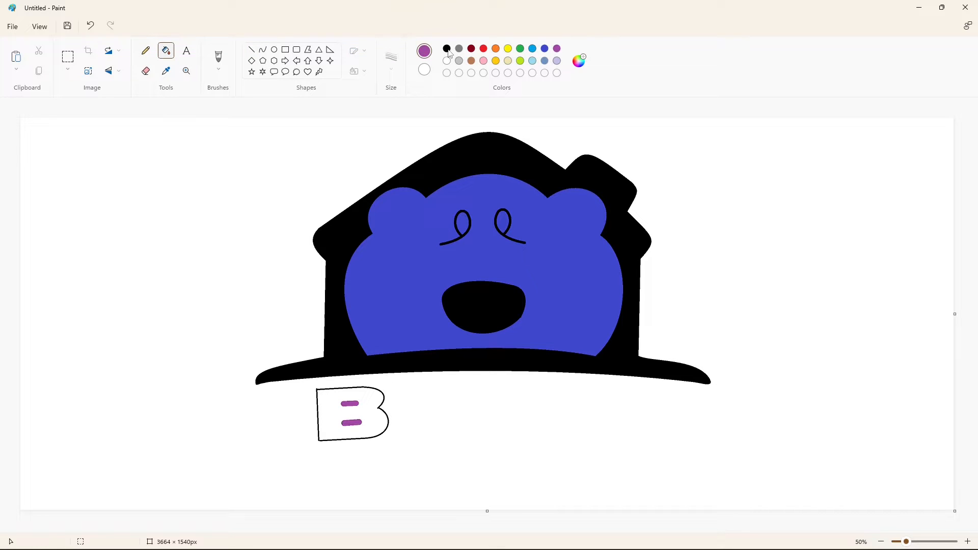
- Fill the letter B with black and its two inner bars with white
{"action": "left_click", "coordinate": [447, 49]}
{"action": "left_click", "coordinate": [368, 397]}
{"action": "left_click", "coordinate": [447, 61]}
{"action": "left_click", "coordinate": [349, 403]}
{"action": "left_click", "coordinate": [352, 422]}
- Draw a 5px purple arched guide curve below the B, spanning the lettering area
{"action": "left_click", "coordinate": [251, 50]}
{"action": "left_click", "coordinate": [391, 57]}
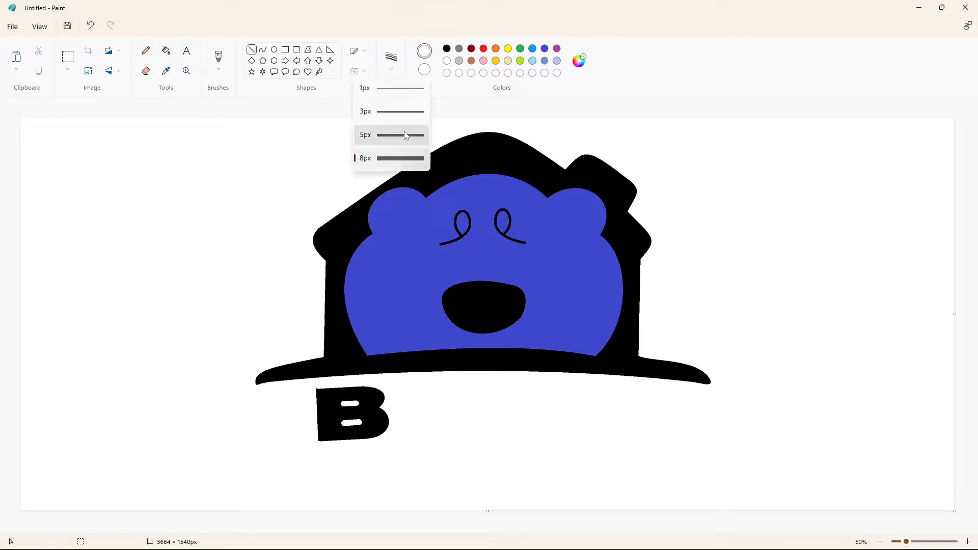
{"action": "left_click", "coordinate": [406, 135]}
{"action": "left_click", "coordinate": [447, 49]}
{"action": "left_click", "coordinate": [262, 50]}
{"action": "left_click", "coordinate": [557, 49]}
{"action": "left_click_drag", "start_coordinate": [313, 447], "coordinate": [692, 453]}
{"action": "left_click", "coordinate": [483, 432]}
{"action": "left_click", "coordinate": [482, 432]}
{"action": "left_click", "coordinate": [620, 423]}
- Draw a slightly tilted black square outline for the next letter beside the B with straight lines
{"action": "left_click", "coordinate": [252, 50]}
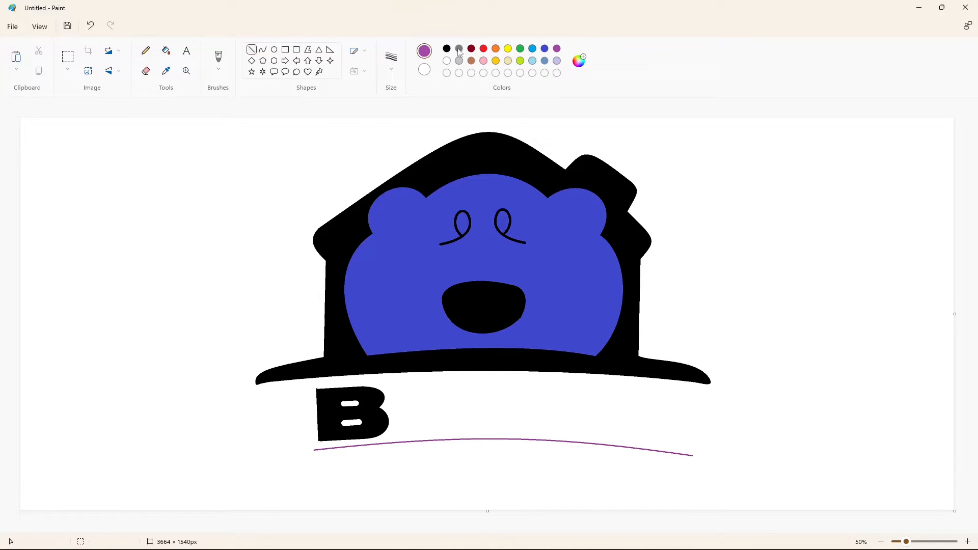
{"action": "left_click", "coordinate": [446, 49]}
{"action": "left_click_drag", "start_coordinate": [402, 382], "coordinate": [405, 435]}
{"action": "mouse_move", "coordinate": [402, 383]}
{"action": "left_mouse_down"}
{"action": "mouse_move", "coordinate": [456, 381]}
{"action": "mouse_move", "coordinate": [460, 432]}
{"action": "mouse_move", "coordinate": [405, 435]}
{"action": "left_mouse_up"}
{"action": "left_click", "coordinate": [565, 411]}
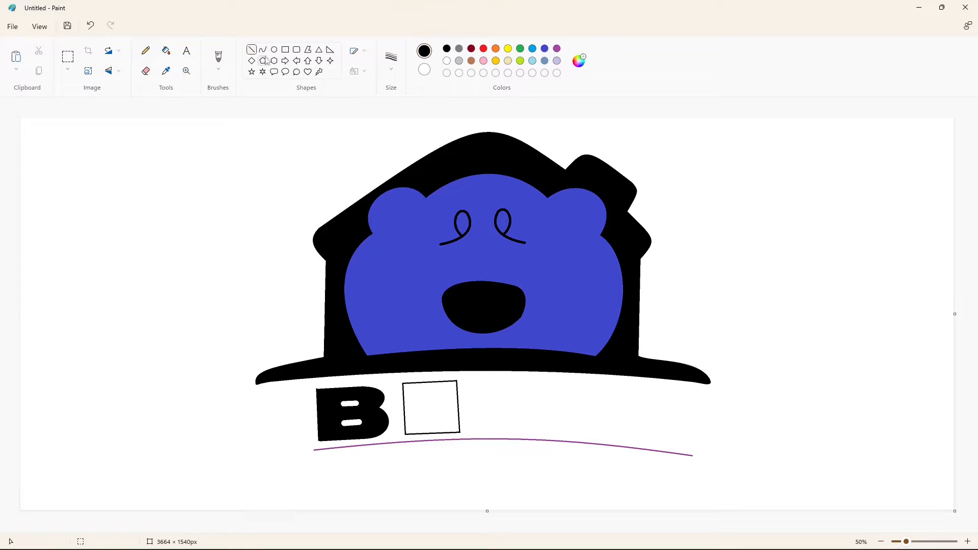
- Fill the square beside the B with black, recolour it purple, and return to the Line tool in black
{"action": "left_click", "coordinate": [166, 50]}
{"action": "left_click", "coordinate": [431, 407]}
{"action": "left_click", "coordinate": [557, 48]}
{"action": "left_click", "coordinate": [431, 407]}
{"action": "left_click", "coordinate": [252, 50]}
{"action": "left_click", "coordinate": [447, 49]}
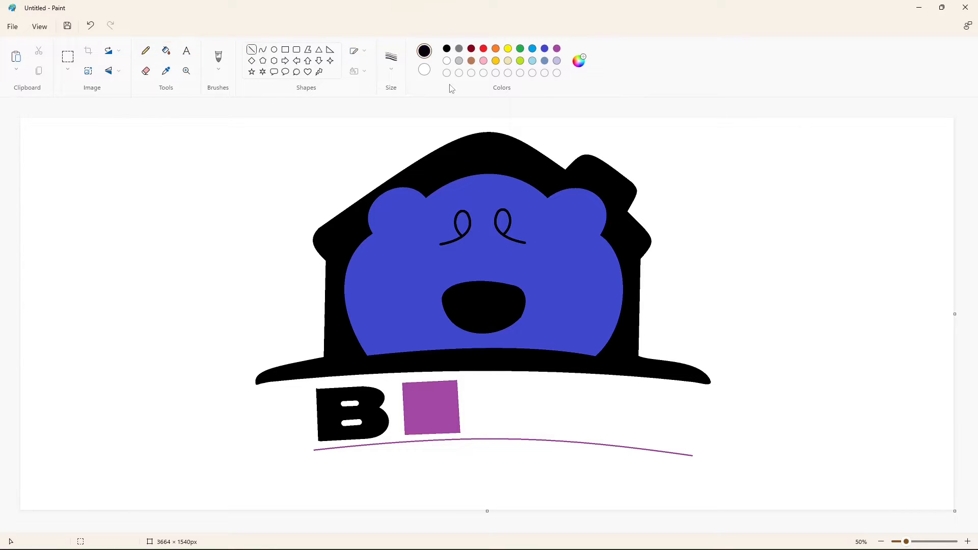
- Increase the line thickness and draw two thick horizontal black bars cutting into the right side of the purple square
{"action": "key", "text": "ctrl+plus"}
{"action": "key", "text": "ctrl+plus"}
{"action": "key", "text": "ctrl+plus"}
{"action": "key", "text": "ctrl+plus"}
{"action": "key", "text": "ctrl+plus"}
{"action": "key", "text": "ctrl+plus"}
{"action": "key", "text": "ctrl+plus"}
{"action": "key", "text": "ctrl+plus"}
{"action": "key", "text": "ctrl+plus"}
{"action": "key", "text": "ctrl+plus"}
{"action": "key", "text": "ctrl+plus"}
{"action": "key", "text": "ctrl+plus"}
{"action": "key", "text": "ctrl+plus"}
{"action": "key", "text": "ctrl+plus"}
{"action": "key", "text": "ctrl+plus"}
{"action": "left_click_drag", "start_coordinate": [437, 417], "coordinate": [466, 416]}
- Fill the two bars with white and the purple square with black to form the letter E
{"action": "left_click", "coordinate": [166, 51]}
{"action": "left_click", "coordinate": [447, 60]}
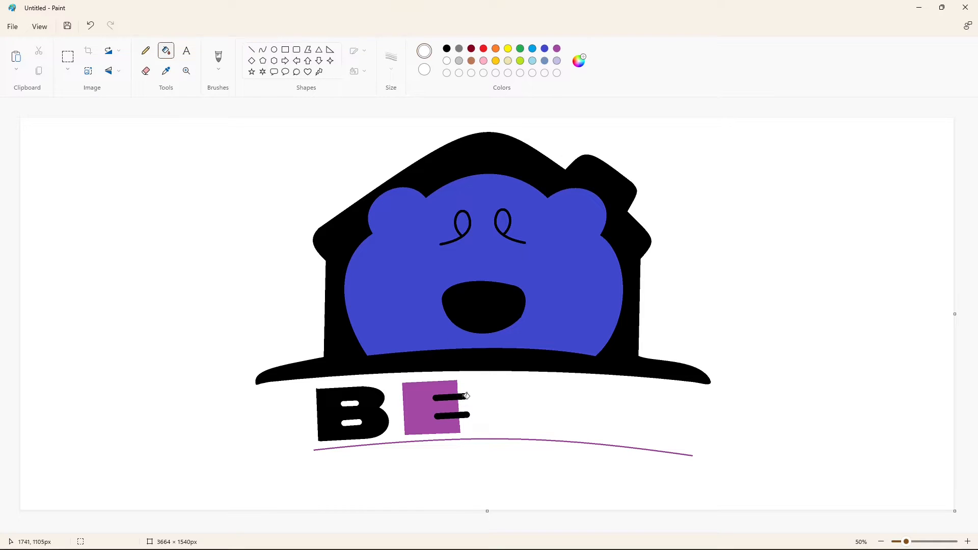
{"action": "left_click", "coordinate": [464, 396]}
{"action": "left_click", "coordinate": [464, 415]}
{"action": "left_click", "coordinate": [447, 48]}
{"action": "left_click", "coordinate": [421, 403]}
- Draw a thin black outline of the letter A beside the E, with an arched inner opening, and fill it black
{"action": "left_click", "coordinate": [251, 49]}
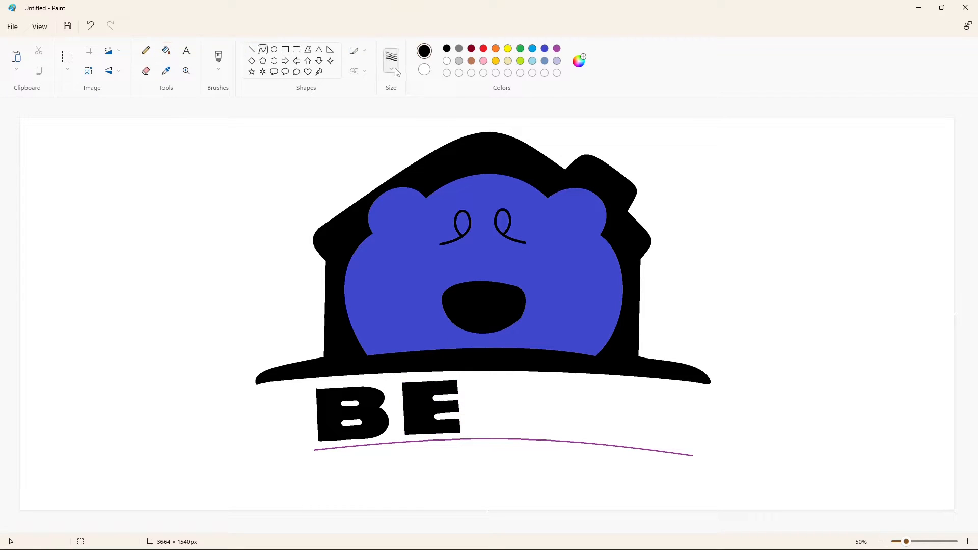
{"action": "left_click", "coordinate": [391, 56]}
{"action": "left_click", "coordinate": [391, 139]}
{"action": "mouse_move", "coordinate": [477, 434]}
{"action": "left_mouse_down"}
{"action": "mouse_move", "coordinate": [498, 378]}
{"action": "mouse_move", "coordinate": [536, 381]}
{"action": "mouse_move", "coordinate": [557, 435]}
{"action": "left_mouse_up"}
{"action": "key", "text": "ctrl+z"}
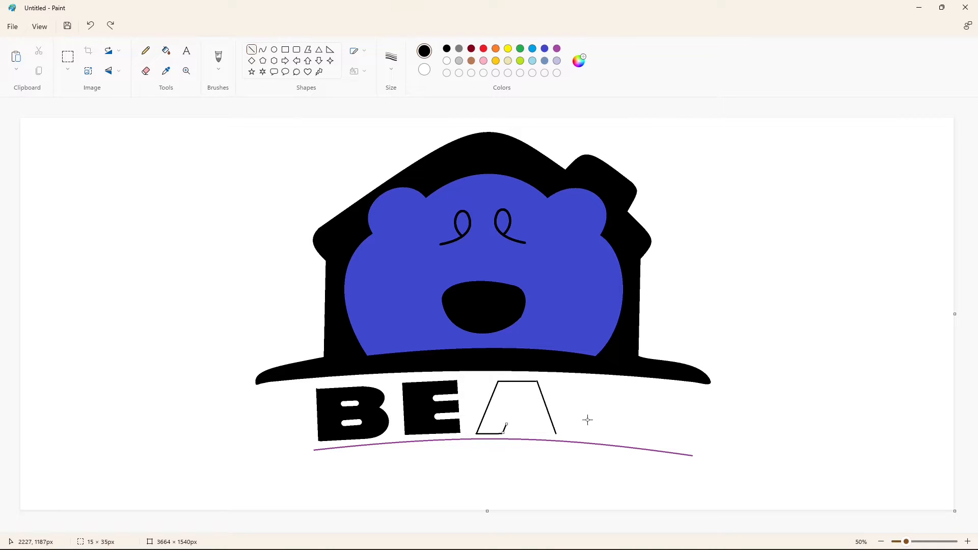
{"action": "left_click", "coordinate": [555, 434]}
{"action": "left_click", "coordinate": [606, 419]}
{"action": "left_click_drag", "start_coordinate": [504, 427], "coordinate": [533, 426]}
{"action": "left_click", "coordinate": [263, 50]}
{"action": "left_click", "coordinate": [166, 50]}
{"action": "left_click", "coordinate": [509, 420]}
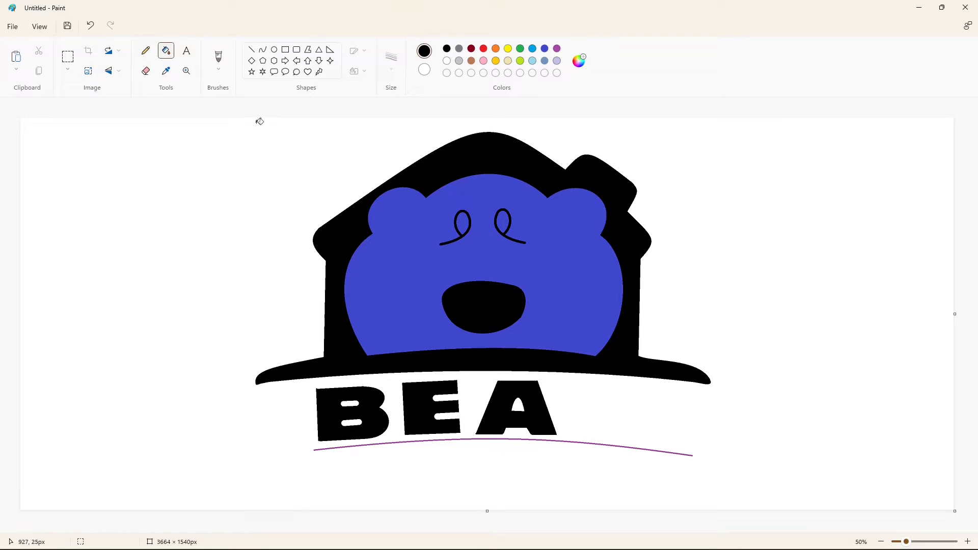
- Draw the slightly tilted stem and the curved bowl of an R outline beside the A
{"action": "left_click", "coordinate": [252, 49]}
{"action": "left_click_drag", "start_coordinate": [573, 437], "coordinate": [577, 379]}
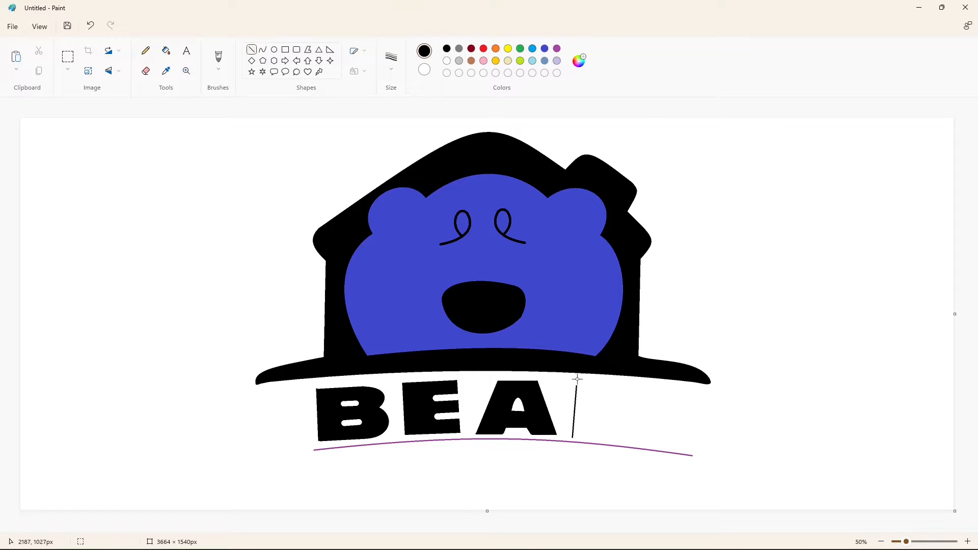
{"action": "left_click", "coordinate": [264, 49]}
{"action": "mouse_move", "coordinate": [630, 421]}
{"action": "left_mouse_down"}
{"action": "mouse_move", "coordinate": [649, 411]}
{"action": "mouse_move", "coordinate": [642, 426]}
{"action": "left_mouse_up"}
{"action": "left_click", "coordinate": [652, 412]}
{"action": "left_click", "coordinate": [705, 413]}
{"action": "left_click", "coordinate": [629, 424]}
{"action": "left_click", "coordinate": [629, 424]}
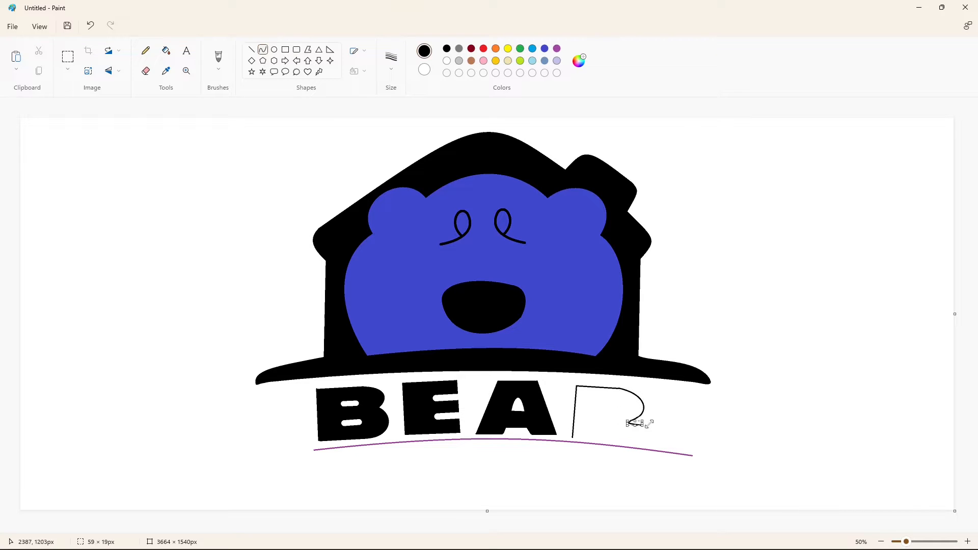
{"action": "left_click", "coordinate": [684, 424]}
- Complete the R outline with its leg and inner opening, and fill the letter black
{"action": "left_click", "coordinate": [251, 49]}
{"action": "left_click", "coordinate": [264, 50]}
{"action": "mouse_move", "coordinate": [643, 441]}
{"action": "left_mouse_down"}
{"action": "mouse_move", "coordinate": [602, 429]}
{"action": "mouse_move", "coordinate": [626, 441]}
{"action": "mouse_move", "coordinate": [600, 439]}
{"action": "mouse_move", "coordinate": [604, 401]}
{"action": "mouse_move", "coordinate": [622, 407]}
{"action": "left_mouse_up"}
{"action": "left_click", "coordinate": [251, 49]}
{"action": "left_click", "coordinate": [263, 50]}
{"action": "left_click", "coordinate": [167, 51]}
{"action": "left_click", "coordinate": [587, 399]}
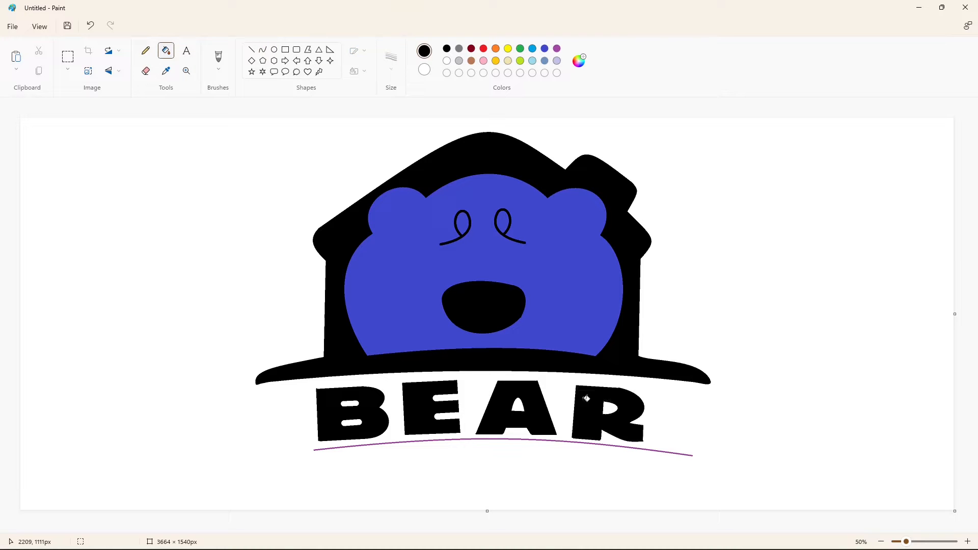
- Draw the small word "in" beside the R with a thicker black line, using straight and curved strokes
{"action": "left_click", "coordinate": [252, 49]}
{"action": "left_click", "coordinate": [391, 60]}
{"action": "left_click", "coordinate": [398, 129]}
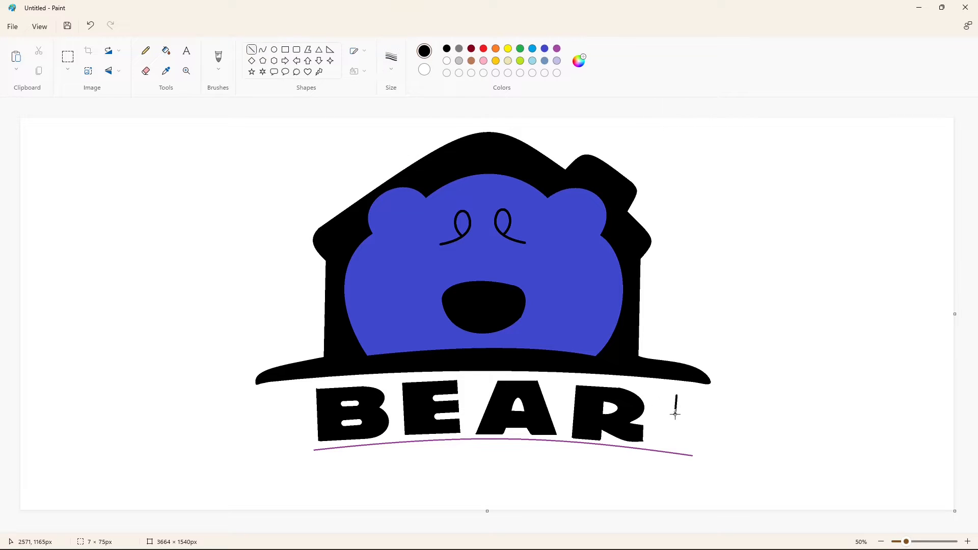
{"action": "left_click", "coordinate": [146, 70]}
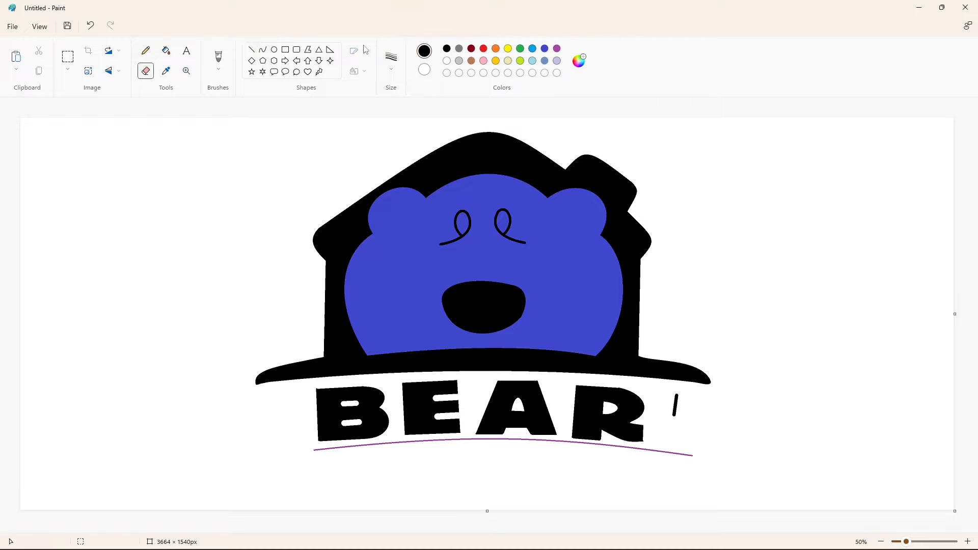
{"action": "left_click", "coordinate": [252, 49]}
{"action": "mouse_move", "coordinate": [678, 401]}
{"action": "left_mouse_down"}
{"action": "mouse_move", "coordinate": [679, 417]}
{"action": "mouse_move", "coordinate": [684, 403]}
{"action": "mouse_move", "coordinate": [690, 418]}
{"action": "left_mouse_up"}
{"action": "left_click", "coordinate": [264, 51]}
{"action": "left_click_drag", "start_coordinate": [689, 405], "coordinate": [693, 402]}
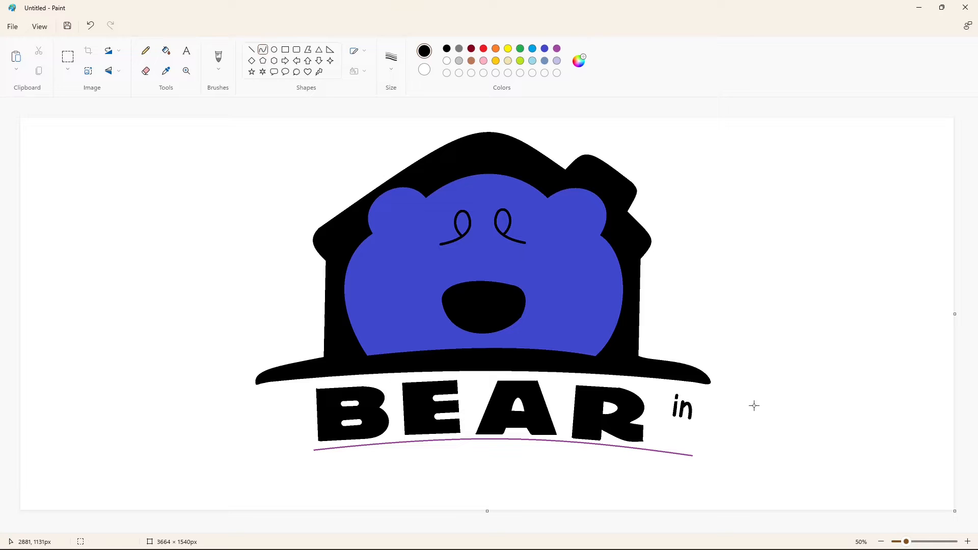
{"action": "left_click", "coordinate": [446, 61]}
- Draw the small black letters "th" below the word "in", using straight and curved strokes
{"action": "left_click", "coordinate": [447, 49]}
{"action": "left_click_drag", "start_coordinate": [663, 437], "coordinate": [665, 441]}
{"action": "left_click", "coordinate": [251, 50]}
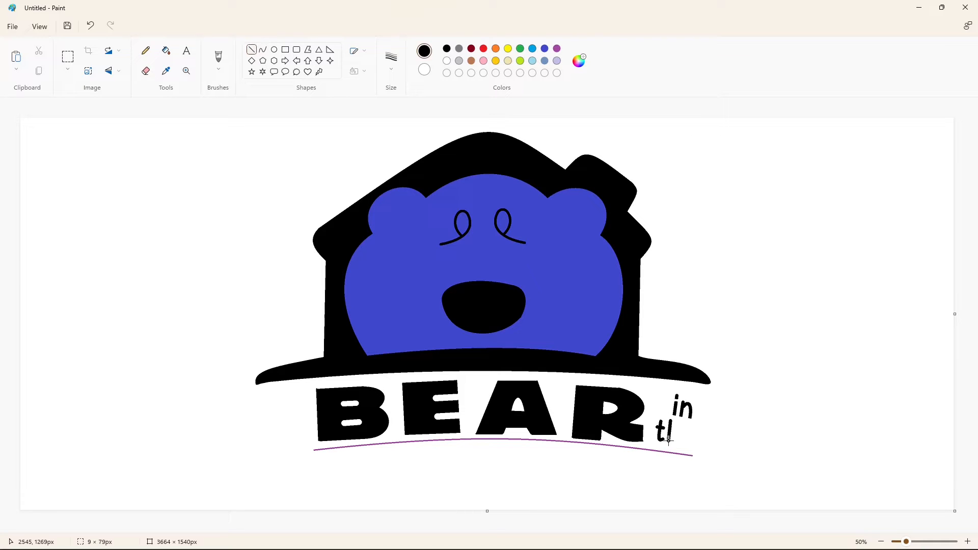
{"action": "left_click", "coordinate": [263, 50]}
{"action": "left_click", "coordinate": [679, 426]}
{"action": "left_click_drag", "start_coordinate": [670, 432], "coordinate": [679, 443]}
{"action": "key", "text": "ctrl+z"}
{"action": "left_click", "coordinate": [681, 428]}
{"action": "left_click", "coordinate": [775, 434]}
- Draw a small black "e" after "th" with a slanted crossbar and curved strokes to complete "the"
{"action": "left_click", "coordinate": [251, 50]}
{"action": "left_click", "coordinate": [262, 49]}
{"action": "left_click", "coordinate": [744, 427]}
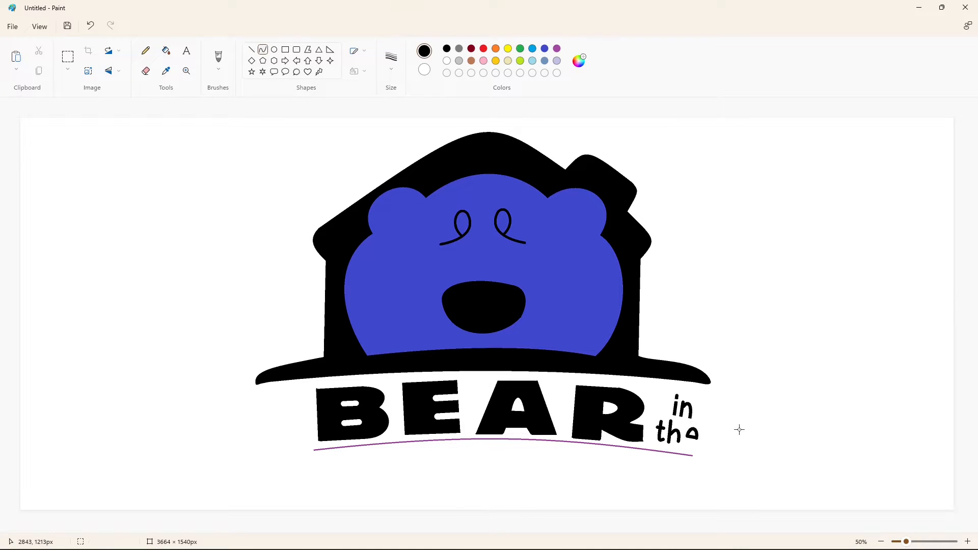
{"action": "mouse_move", "coordinate": [687, 436]}
{"action": "left_mouse_down"}
{"action": "mouse_move", "coordinate": [697, 443]}
{"action": "mouse_move", "coordinate": [687, 449]}
{"action": "mouse_move", "coordinate": [690, 442]}
{"action": "left_mouse_up"}
{"action": "left_click", "coordinate": [750, 443]}
{"action": "key", "text": "ctrl+z"}
{"action": "key", "text": "ctrl+z"}
{"action": "left_click", "coordinate": [736, 442]}
- Copy the "e" of "the", fill the original with white, and place the pasted copy closer to the "h"
{"action": "left_click", "coordinate": [968, 541]}
{"action": "scroll", "coordinate": [713, 510], "scroll_direction": "down", "scroll_amount": 7}
{"action": "left_click_drag", "start_coordinate": [417, 530], "coordinate": [807, 530]}
{"action": "left_click", "coordinate": [68, 56]}
{"action": "left_click_drag", "start_coordinate": [565, 332], "coordinate": [618, 380]}
{"action": "key", "text": "ctrl+c"}
{"action": "key", "text": "ctrl+v"}
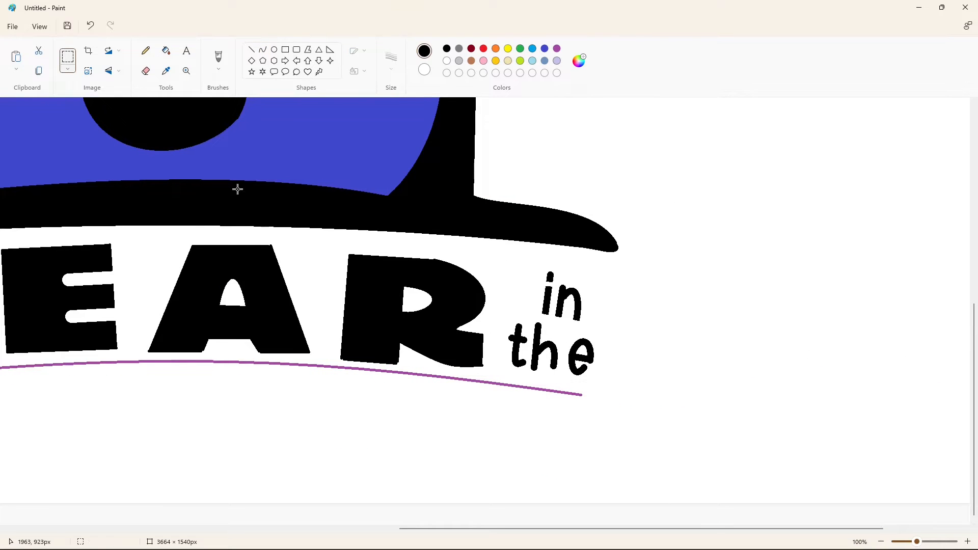
{"action": "left_click", "coordinate": [166, 50]}
{"action": "left_click", "coordinate": [447, 61]}
{"action": "left_click", "coordinate": [572, 357]}
{"action": "key", "text": "ctrl+v"}
{"action": "left_click_drag", "start_coordinate": [43, 139], "coordinate": [583, 359]}
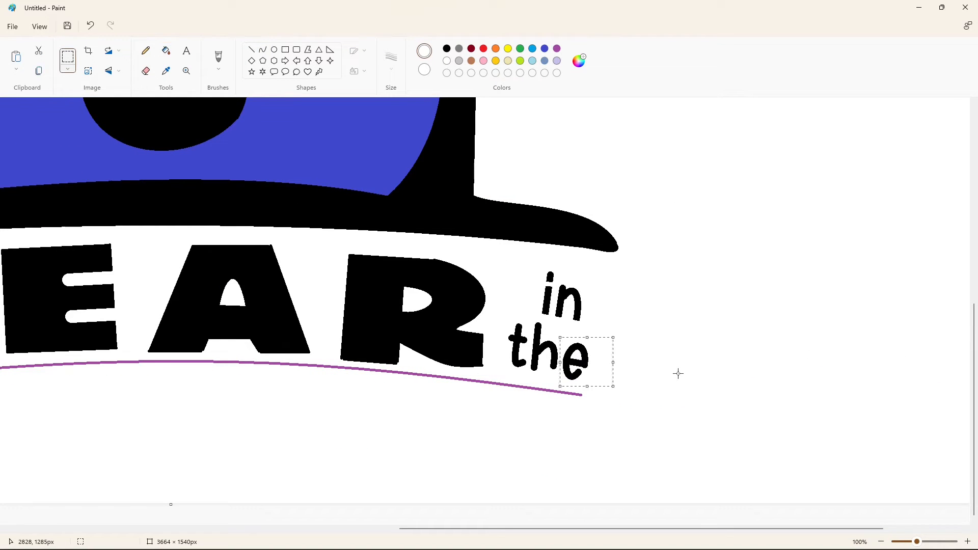
{"action": "left_click", "coordinate": [679, 374]}
- Trim the edges of "the" with white lines and remove the purple guide curve by filling it white
{"action": "left_click", "coordinate": [251, 49]}
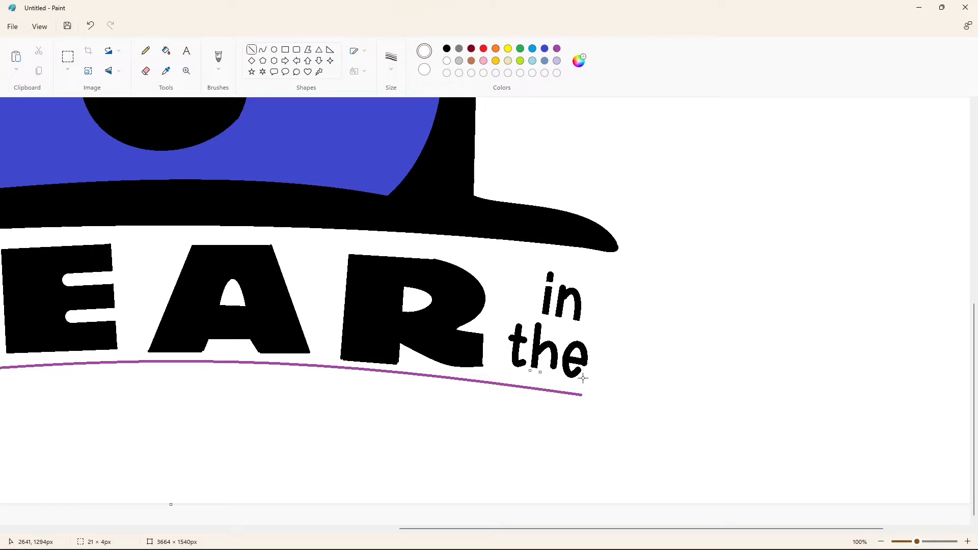
{"action": "left_click_drag", "start_coordinate": [514, 321], "coordinate": [555, 328]}
{"action": "scroll", "coordinate": [791, 456], "scroll_direction": "down", "scroll_amount": 1}
{"action": "left_click", "coordinate": [166, 50]}
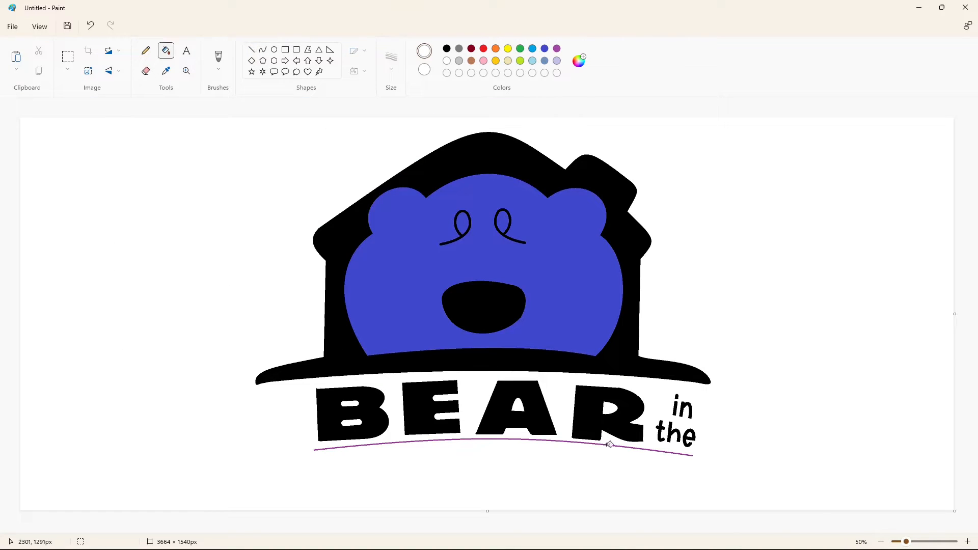
{"action": "left_click", "coordinate": [610, 444]}
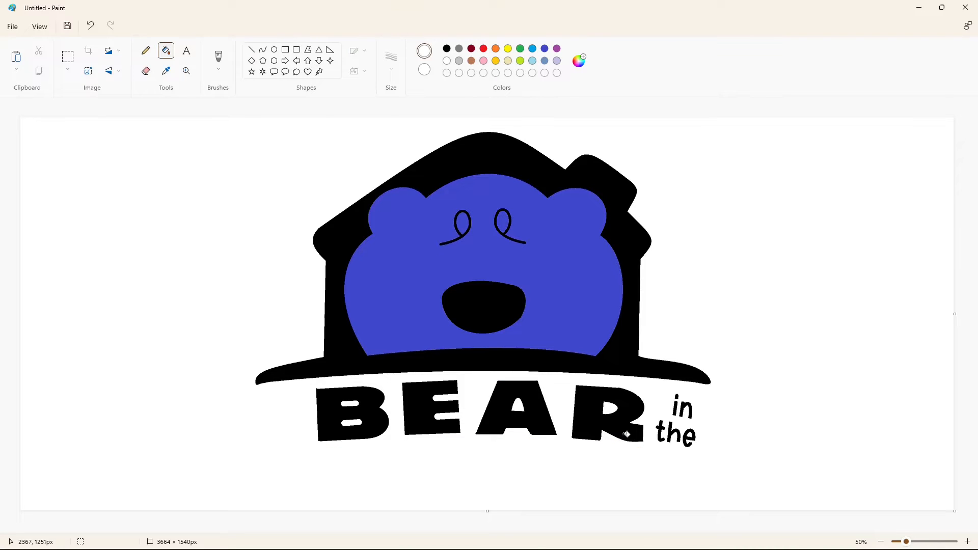
- Draw the stem and upper bowl of a smaller black B outline below and to the left of BEAR
{"action": "left_click", "coordinate": [252, 50]}
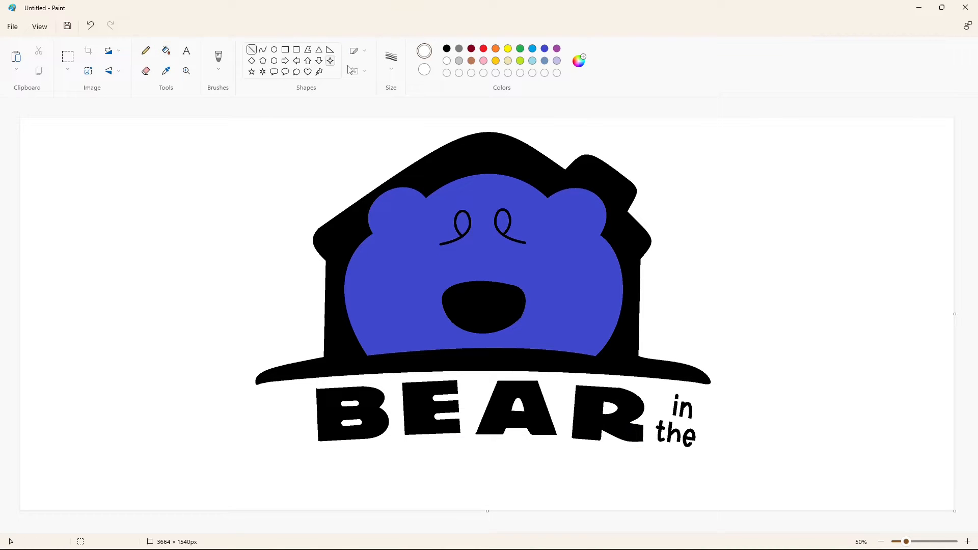
{"action": "left_click", "coordinate": [447, 48]}
{"action": "mouse_move", "coordinate": [275, 450]}
{"action": "left_mouse_down"}
{"action": "mouse_move", "coordinate": [273, 491]}
{"action": "mouse_move", "coordinate": [301, 451]}
{"action": "mouse_move", "coordinate": [294, 485]}
{"action": "mouse_move", "coordinate": [293, 464]}
{"action": "mouse_move", "coordinate": [293, 474]}
{"action": "left_mouse_up"}
{"action": "left_click", "coordinate": [263, 50]}
{"action": "left_click", "coordinate": [304, 452]}
{"action": "left_click", "coordinate": [310, 462]}
{"action": "left_click", "coordinate": [358, 458]}
{"action": "key", "text": "ctrl+z"}
{"action": "left_click", "coordinate": [305, 451]}
{"action": "left_click", "coordinate": [307, 460]}
{"action": "left_click", "coordinate": [327, 458]}
- Close the small B outline with its lower bowl and draw two short horizontal bars inside it
{"action": "left_click", "coordinate": [309, 472]}
{"action": "left_click", "coordinate": [308, 483]}
{"action": "left_click", "coordinate": [354, 475]}
{"action": "left_click", "coordinate": [251, 50]}
{"action": "left_click", "coordinate": [360, 469]}
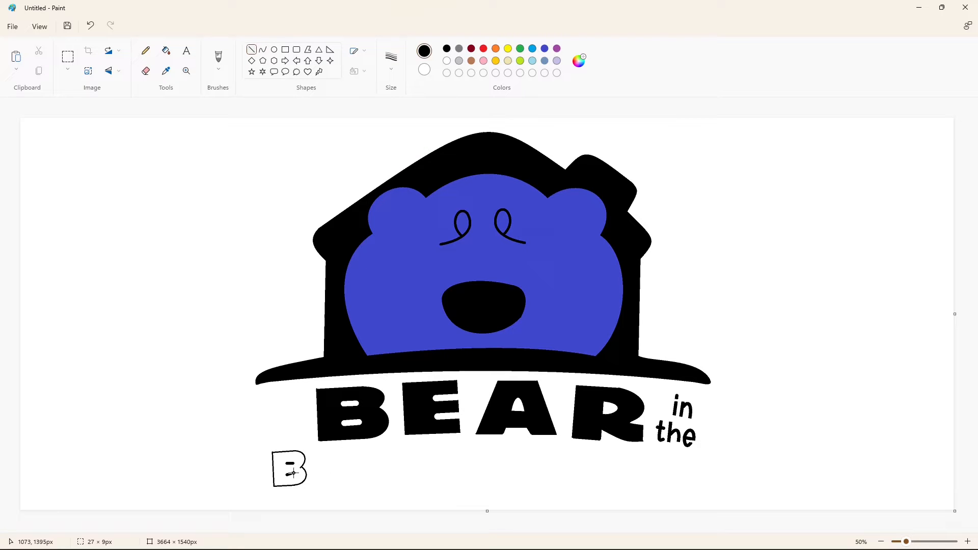
- Recolour the small B's inner bars purple, fill the letter black, and turn the bars white
{"action": "left_click", "coordinate": [167, 51]}
{"action": "left_click", "coordinate": [556, 48]}
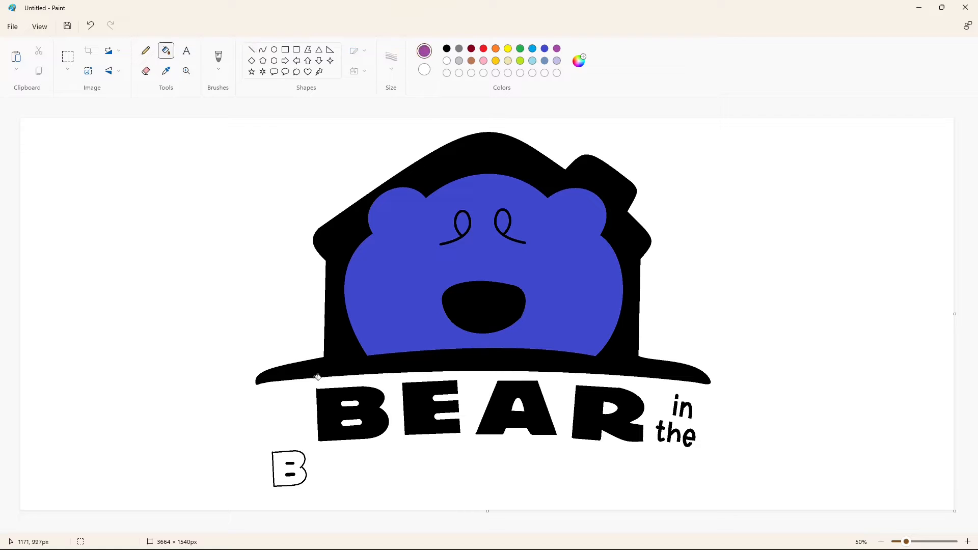
{"action": "left_click", "coordinate": [291, 474]}
{"action": "left_click", "coordinate": [447, 48]}
{"action": "left_click", "coordinate": [299, 458]}
{"action": "left_click", "coordinate": [447, 61]}
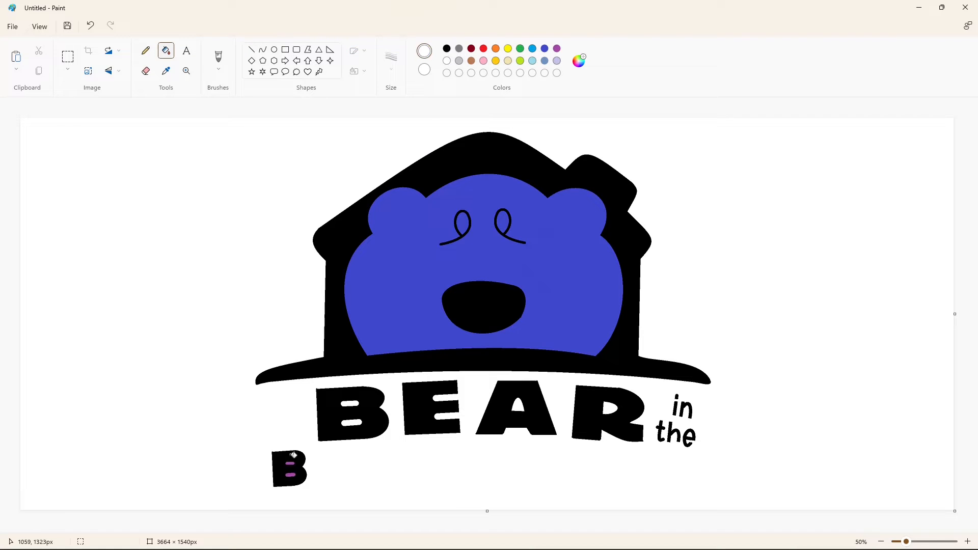
{"action": "left_click", "coordinate": [290, 464]}
{"action": "left_click", "coordinate": [291, 474]}
- Draw a purple arched guide curve below the small B, spanning the second line of lettering
{"action": "left_click", "coordinate": [557, 48]}
{"action": "left_click", "coordinate": [262, 50]}
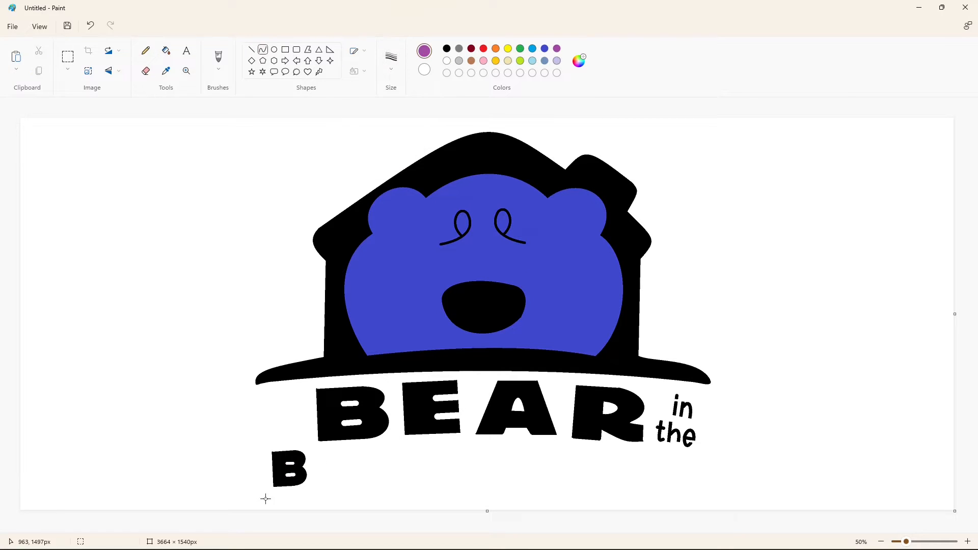
{"action": "left_click_drag", "start_coordinate": [272, 492], "coordinate": [699, 493]}
{"action": "mouse_move", "coordinate": [489, 492]}
{"action": "left_mouse_down"}
{"action": "mouse_move", "coordinate": [514, 469]}
{"action": "mouse_move", "coordinate": [533, 468]}
{"action": "left_mouse_up"}
{"action": "left_click_drag", "start_coordinate": [533, 474], "coordinate": [533, 479]}
{"action": "left_click", "coordinate": [828, 430]}
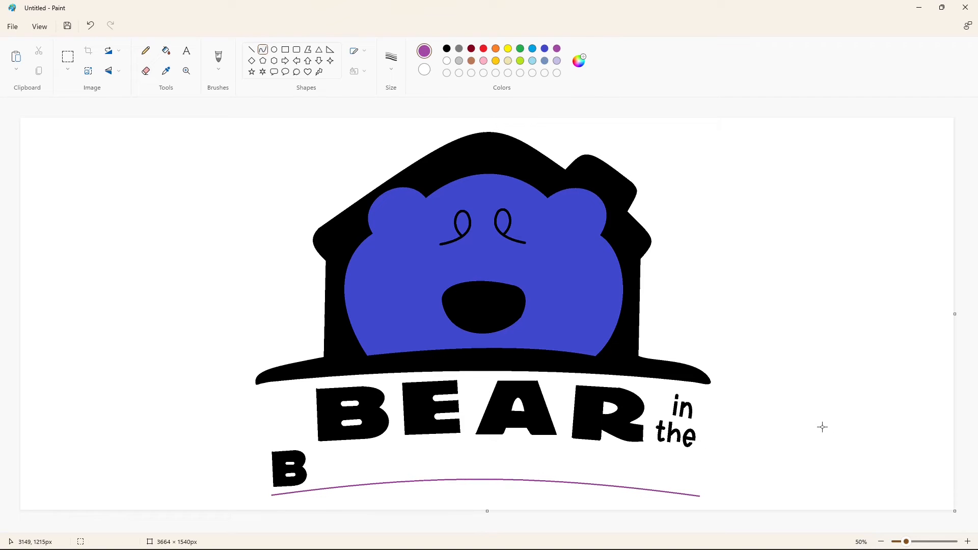
- Draw a narrow upright black outline for the letter I beside the small B and fill it black
{"action": "left_click", "coordinate": [252, 49]}
{"action": "left_click", "coordinate": [447, 48]}
{"action": "mouse_move", "coordinate": [312, 452]}
{"action": "left_mouse_down"}
{"action": "mouse_move", "coordinate": [313, 484]}
{"action": "mouse_move", "coordinate": [329, 451]}
{"action": "mouse_move", "coordinate": [326, 485]}
{"action": "left_mouse_up"}
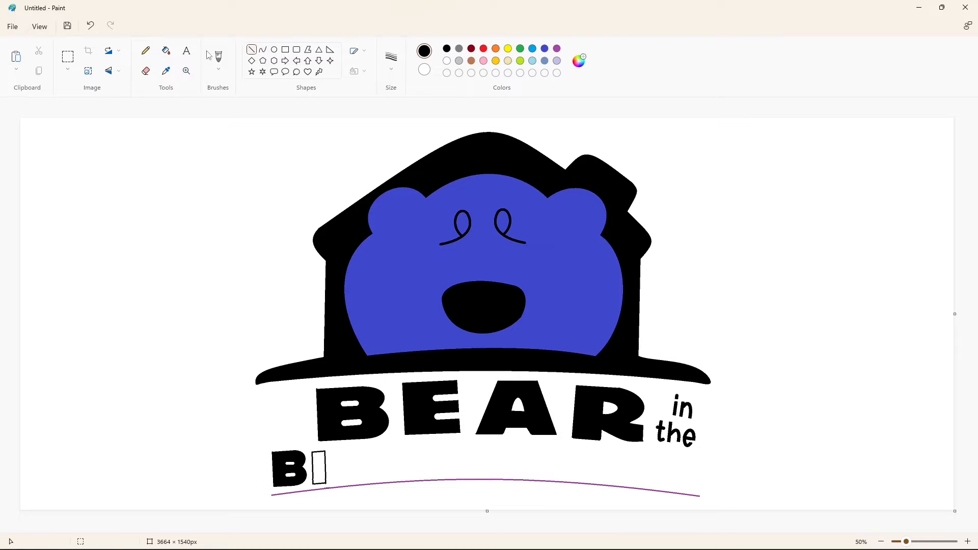
{"action": "left_click", "coordinate": [166, 51]}
{"action": "left_click", "coordinate": [319, 468]}
- Draw the top edge and rounded outer contour of a black G outline beside the I, redoing unsatisfactory curves
{"action": "left_click", "coordinate": [252, 49]}
{"action": "mouse_move", "coordinate": [363, 448]}
{"action": "left_mouse_down"}
{"action": "mouse_move", "coordinate": [351, 449]}
{"action": "mouse_move", "coordinate": [344, 482]}
{"action": "mouse_move", "coordinate": [331, 452]}
{"action": "mouse_move", "coordinate": [320, 472]}
{"action": "mouse_move", "coordinate": [364, 481]}
{"action": "left_mouse_up"}
{"action": "left_click", "coordinate": [263, 50]}
{"action": "left_click", "coordinate": [444, 472]}
{"action": "left_click_drag", "start_coordinate": [355, 482], "coordinate": [350, 484]}
{"action": "left_click", "coordinate": [402, 480]}
{"action": "key", "text": "ctrl+z"}
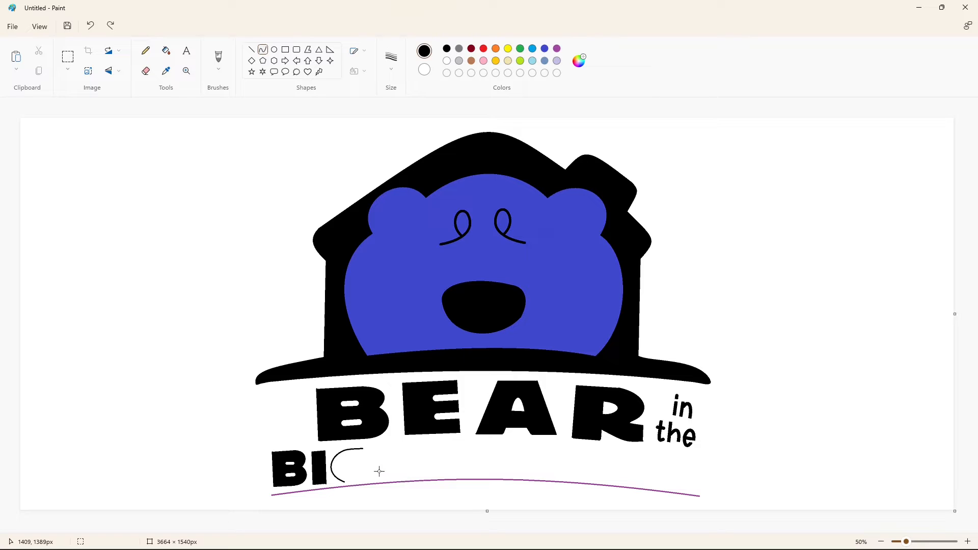
{"action": "left_click_drag", "start_coordinate": [344, 483], "coordinate": [358, 484]}
{"action": "key", "text": "ctrl+z"}
{"action": "key", "text": "ctrl+z"}
{"action": "mouse_move", "coordinate": [349, 449]}
{"action": "left_mouse_down"}
{"action": "mouse_move", "coordinate": [344, 481]}
{"action": "mouse_move", "coordinate": [365, 481]}
{"action": "left_mouse_up"}
{"action": "left_click_drag", "start_coordinate": [346, 462], "coordinate": [322, 449]}
{"action": "left_click_drag", "start_coordinate": [326, 484], "coordinate": [328, 496]}
- Draw the G's crossbar and curved inner opening, and close the gap in the inner outline with a short line
{"action": "left_click", "coordinate": [251, 50]}
{"action": "mouse_move", "coordinate": [365, 464]}
{"action": "left_mouse_down"}
{"action": "mouse_move", "coordinate": [365, 483]}
{"action": "mouse_move", "coordinate": [349, 459]}
{"action": "mouse_move", "coordinate": [340, 469]}
{"action": "left_mouse_up"}
{"action": "left_click", "coordinate": [397, 454]}
{"action": "left_click", "coordinate": [395, 451]}
{"action": "left_click", "coordinate": [264, 52]}
{"action": "left_click", "coordinate": [388, 465]}
{"action": "left_click", "coordinate": [252, 49]}
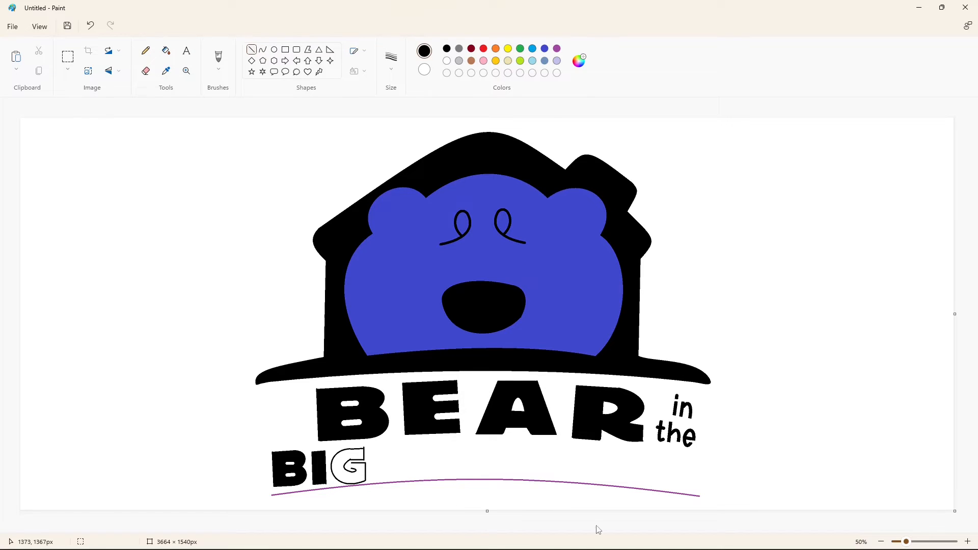
{"action": "left_click", "coordinate": [927, 541]}
{"action": "left_click_drag", "start_coordinate": [550, 407], "coordinate": [550, 419]}
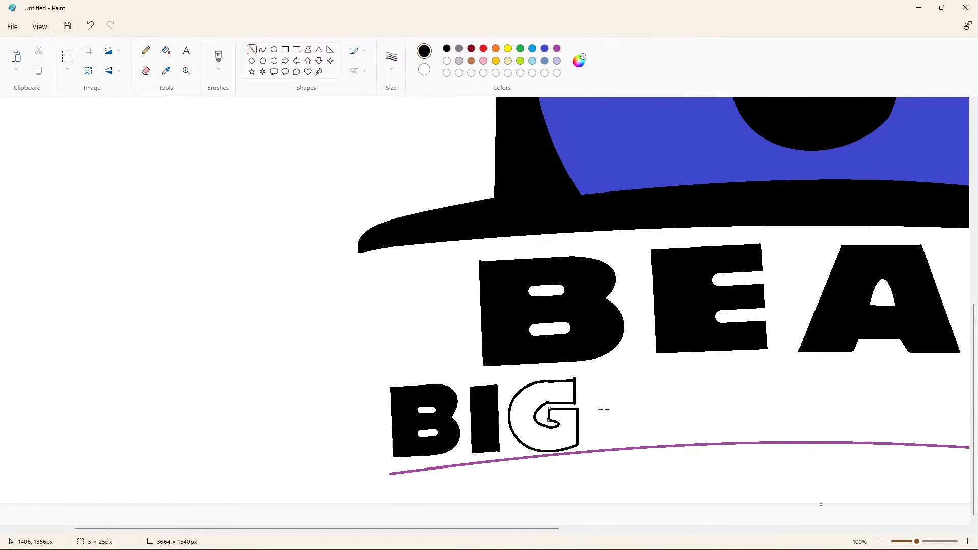
- Fill the G black, trim its upper tip with white lines, and patch its inner edge with a black line
{"action": "left_click", "coordinate": [166, 50]}
{"action": "left_click", "coordinate": [535, 426]}
{"action": "left_click", "coordinate": [252, 49]}
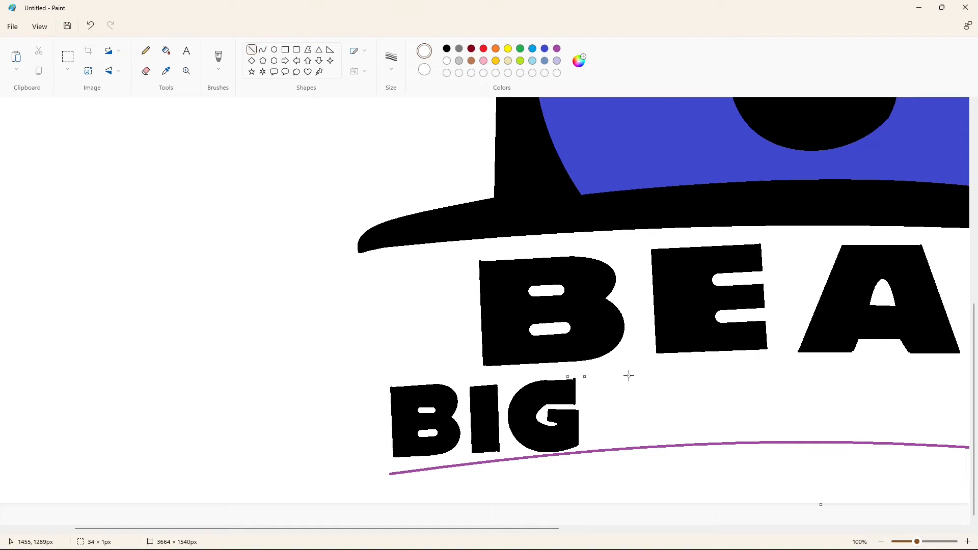
{"action": "left_click_drag", "start_coordinate": [569, 379], "coordinate": [588, 381]}
{"action": "mouse_move", "coordinate": [574, 406]}
{"action": "left_mouse_down"}
{"action": "mouse_move", "coordinate": [600, 376]}
{"action": "mouse_move", "coordinate": [561, 379]}
{"action": "mouse_move", "coordinate": [588, 379]}
{"action": "mouse_move", "coordinate": [584, 386]}
{"action": "left_mouse_up"}
{"action": "left_click", "coordinate": [446, 50]}
{"action": "left_click_drag", "start_coordinate": [539, 407], "coordinate": [563, 403]}
{"action": "scroll", "coordinate": [648, 371], "scroll_direction": "down", "scroll_amount": 3}
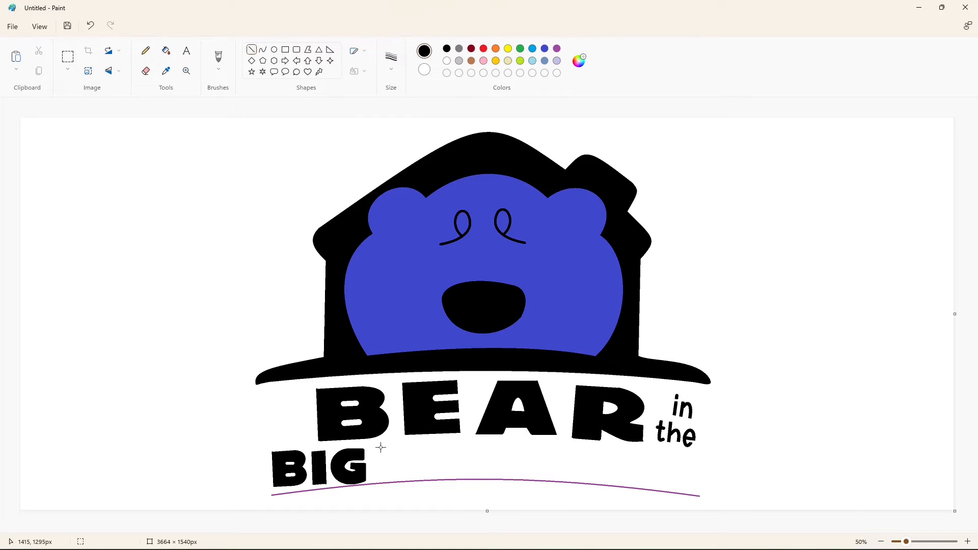
- Draw the black outline of a small letter B after BIG, with straight stem edges and two curved lobes
{"action": "mouse_move", "coordinate": [381, 447]}
{"action": "left_mouse_down"}
{"action": "mouse_move", "coordinate": [382, 480]}
{"action": "mouse_move", "coordinate": [403, 445]}
{"action": "mouse_move", "coordinate": [410, 459]}
{"action": "left_mouse_up"}
{"action": "left_click", "coordinate": [263, 50]}
{"action": "left_click", "coordinate": [412, 444]}
{"action": "left_click", "coordinate": [413, 450]}
{"action": "left_click", "coordinate": [457, 452]}
{"action": "left_click", "coordinate": [252, 50]}
{"action": "left_click_drag", "start_coordinate": [385, 479], "coordinate": [407, 477]}
{"action": "left_click", "coordinate": [264, 53]}
{"action": "left_click", "coordinate": [418, 464]}
{"action": "left_click", "coordinate": [418, 470]}
{"action": "left_click", "coordinate": [458, 471]}
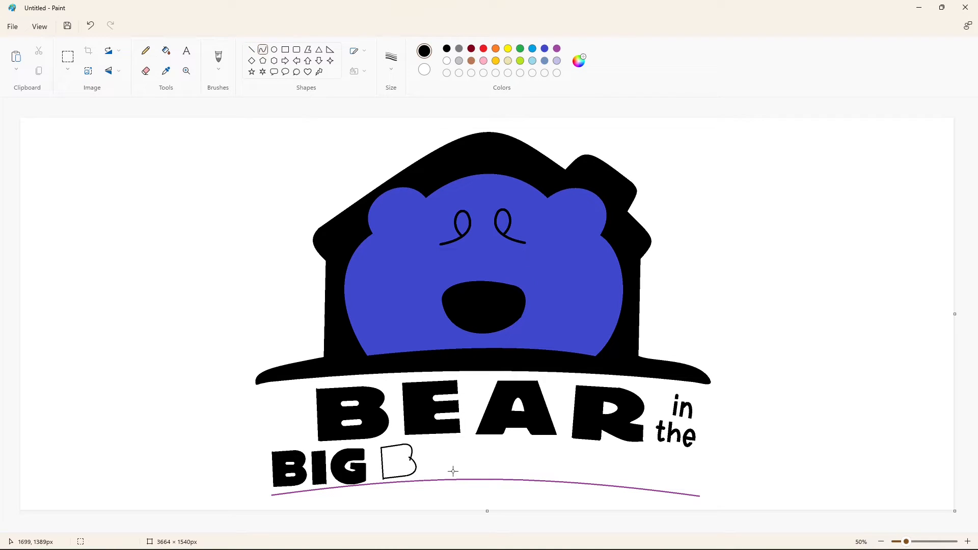
- Add two slot openings inside the second small B, fill the letter black and leave the openings white
{"action": "left_click", "coordinate": [251, 49]}
{"action": "left_click_drag", "start_coordinate": [399, 454], "coordinate": [401, 465]}
{"action": "left_click", "coordinate": [166, 51]}
{"action": "left_click", "coordinate": [557, 49]}
{"action": "left_click", "coordinate": [398, 453]}
{"action": "left_click", "coordinate": [399, 465]}
{"action": "left_click", "coordinate": [446, 48]}
{"action": "left_click", "coordinate": [407, 451]}
{"action": "left_click", "coordinate": [447, 61]}
{"action": "left_click", "coordinate": [400, 454]}
{"action": "left_click", "coordinate": [400, 465]}
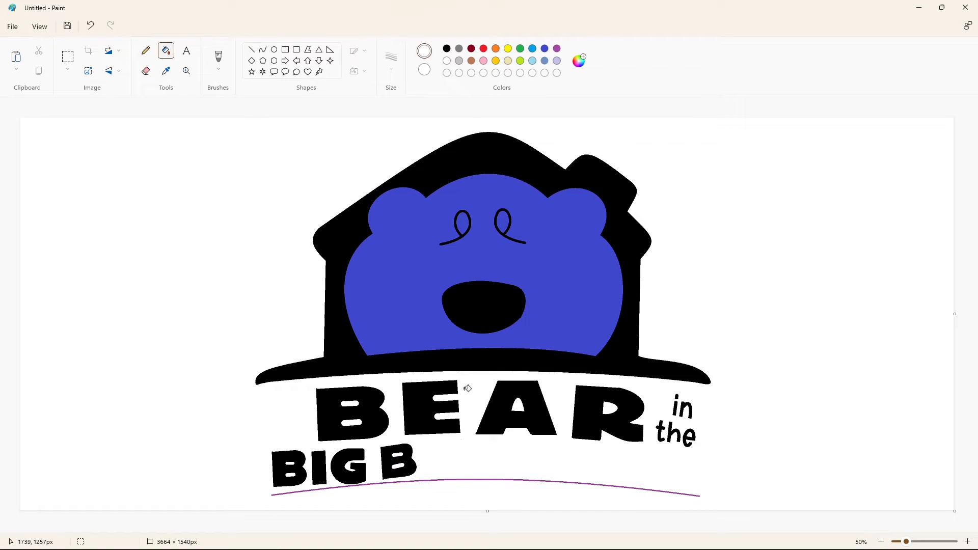
- Draw a small block letter L outline directly beside the B, undoing a misplaced line, and fill it black
{"action": "left_click", "coordinate": [251, 50]}
{"action": "left_click", "coordinate": [447, 49]}
{"action": "mouse_move", "coordinate": [420, 443]}
{"action": "left_mouse_down"}
{"action": "mouse_move", "coordinate": [421, 474]}
{"action": "mouse_move", "coordinate": [419, 442]}
{"action": "mouse_move", "coordinate": [428, 442]}
{"action": "mouse_move", "coordinate": [427, 469]}
{"action": "mouse_move", "coordinate": [438, 464]}
{"action": "mouse_move", "coordinate": [437, 474]}
{"action": "left_mouse_up"}
{"action": "key", "text": "ctrl+z"}
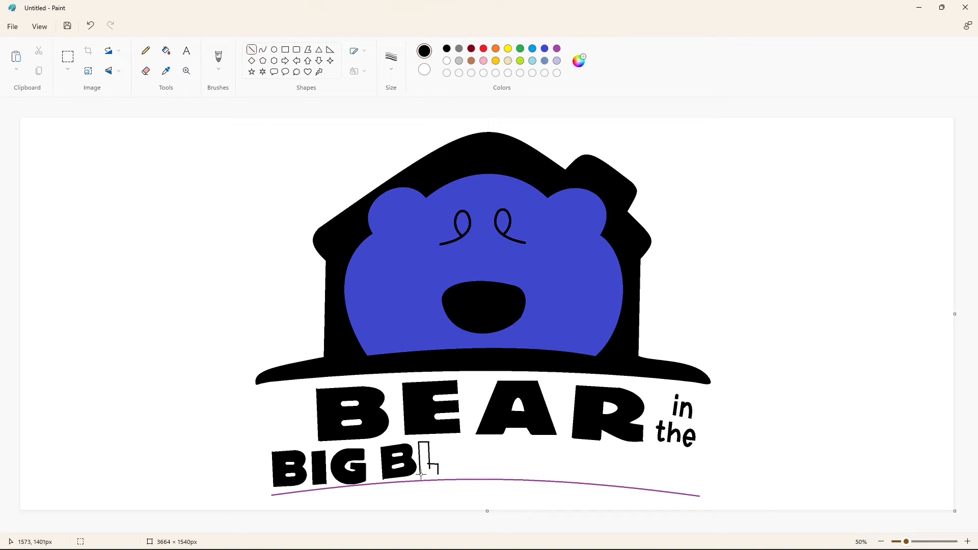
{"action": "left_click", "coordinate": [166, 51]}
{"action": "left_click", "coordinate": [424, 461]}
- Draw the outline of a U beside the L, with straight sides and curved outer and inner bottoms
{"action": "mouse_move", "coordinate": [445, 442]}
{"action": "left_mouse_down"}
{"action": "mouse_move", "coordinate": [476, 442]}
{"action": "mouse_move", "coordinate": [446, 463]}
{"action": "mouse_move", "coordinate": [461, 476]}
{"action": "mouse_move", "coordinate": [478, 464]}
{"action": "mouse_move", "coordinate": [456, 460]}
{"action": "mouse_move", "coordinate": [466, 459]}
{"action": "left_mouse_up"}
{"action": "left_click", "coordinate": [263, 50]}
{"action": "double_click", "coordinate": [448, 474]}
{"action": "left_click", "coordinate": [433, 407]}
{"action": "left_click", "coordinate": [251, 49]}
{"action": "left_click", "coordinate": [263, 50]}
{"action": "left_click", "coordinate": [458, 463]}
{"action": "left_click", "coordinate": [462, 469]}
{"action": "left_click", "coordinate": [496, 467]}
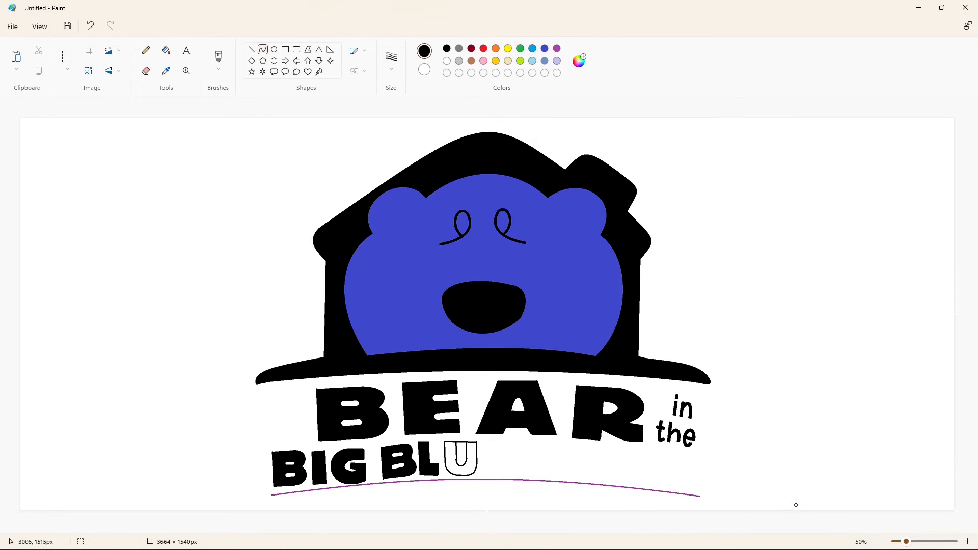
- Fill the U outline with black
{"action": "left_click", "coordinate": [968, 542]}
{"action": "left_click_drag", "start_coordinate": [459, 530], "coordinate": [616, 530]}
{"action": "left_click", "coordinate": [166, 50]}
{"action": "left_click", "coordinate": [566, 400]}
- Open the top of the U with white, patch its inner edge in black, and remove the leftover black bar
{"action": "left_click", "coordinate": [447, 61]}
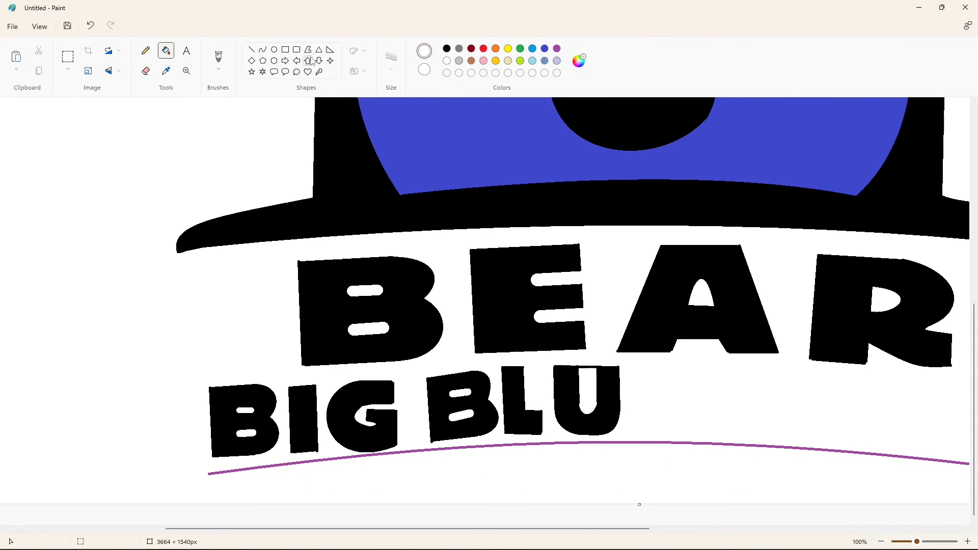
{"action": "left_click", "coordinate": [251, 49]}
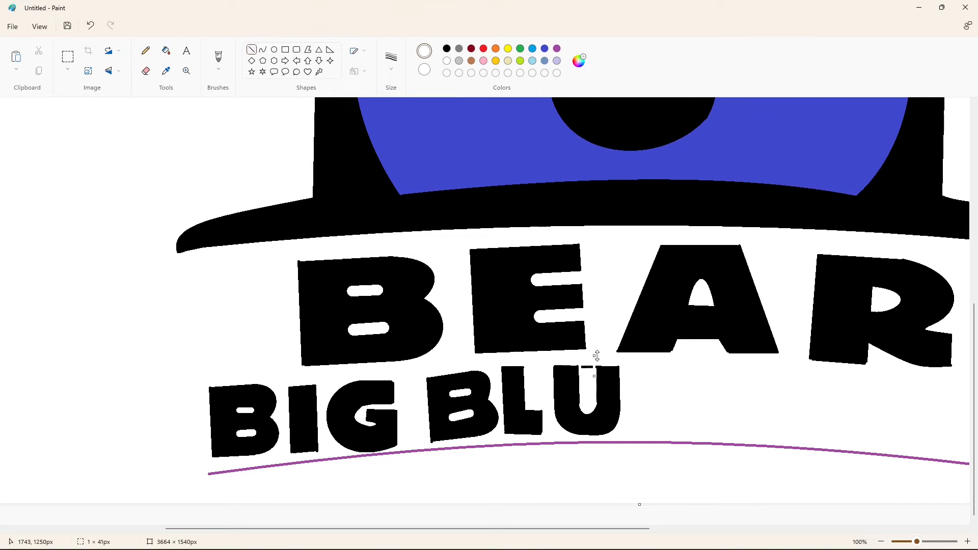
{"action": "left_click", "coordinate": [447, 49]}
{"action": "mouse_move", "coordinate": [578, 400]}
{"action": "left_mouse_down"}
{"action": "mouse_move", "coordinate": [578, 415]}
{"action": "mouse_move", "coordinate": [598, 400]}
{"action": "mouse_move", "coordinate": [597, 418]}
{"action": "left_mouse_up"}
{"action": "left_click", "coordinate": [166, 50]}
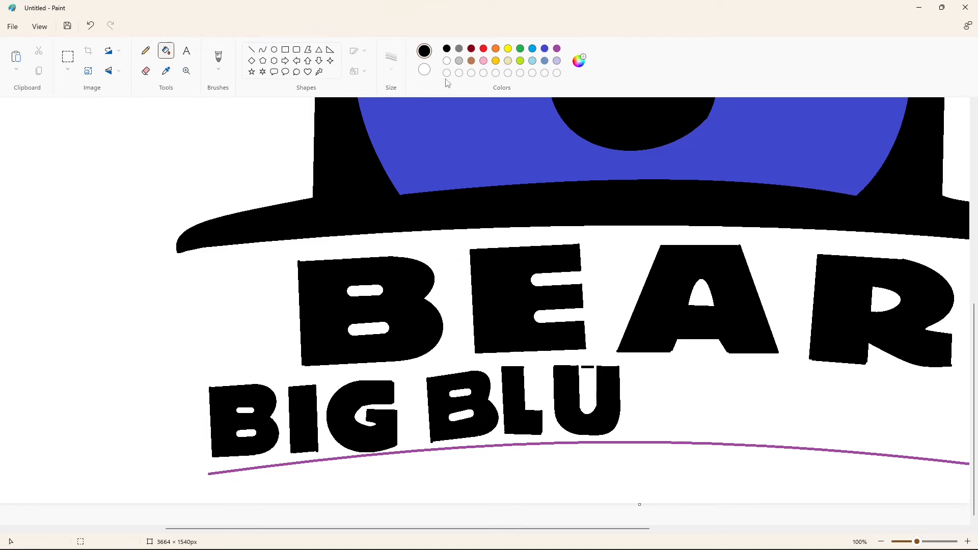
{"action": "left_click", "coordinate": [447, 60]}
{"action": "left_click", "coordinate": [589, 367]}
{"action": "scroll", "coordinate": [835, 512], "scroll_direction": "down", "scroll_amount": 2, "text": "ctrl"}
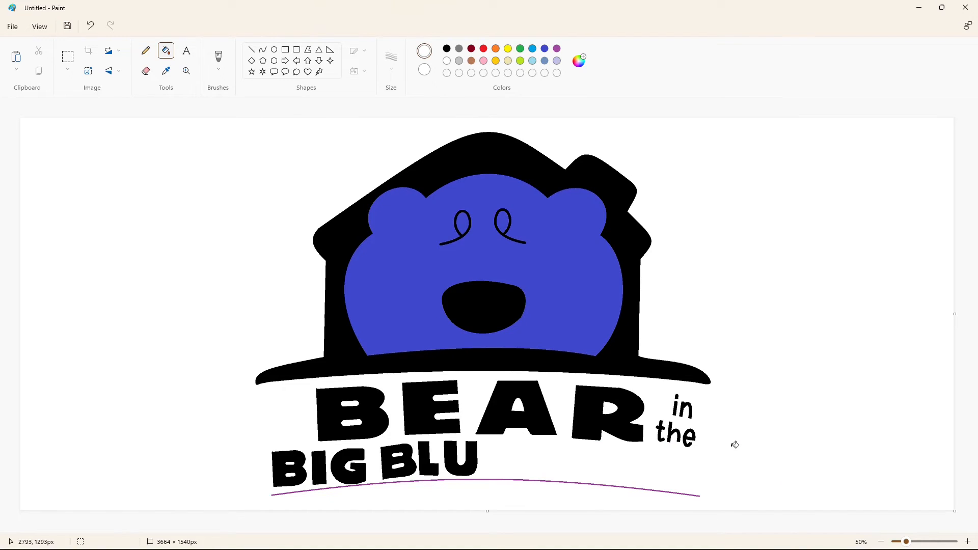
- Draw an upright rectangle beside the U as the base of an E and fill it purple
{"action": "left_click", "coordinate": [251, 50]}
{"action": "left_click", "coordinate": [447, 48]}
{"action": "mouse_move", "coordinate": [485, 442]}
{"action": "left_mouse_down"}
{"action": "mouse_move", "coordinate": [485, 474]}
{"action": "mouse_move", "coordinate": [510, 441]}
{"action": "mouse_move", "coordinate": [509, 474]}
{"action": "left_mouse_up"}
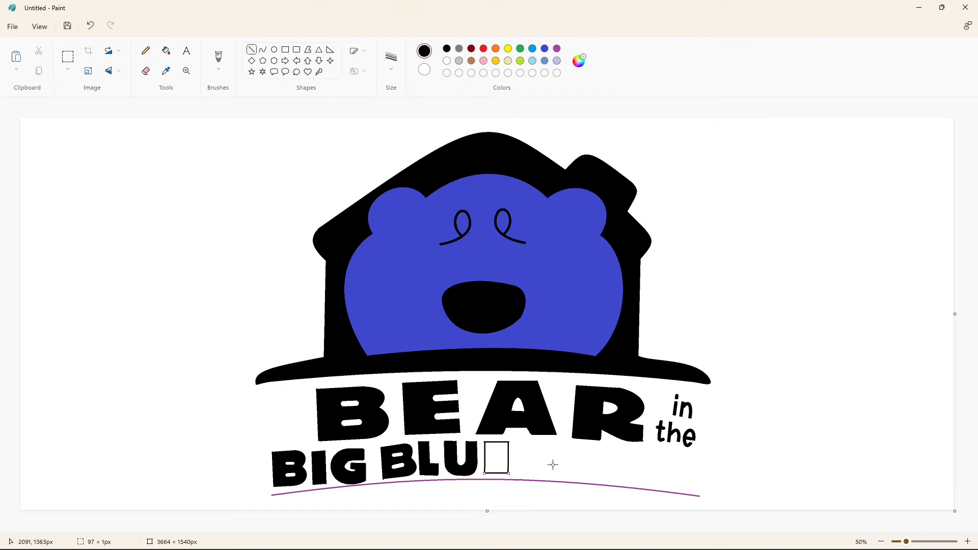
{"action": "left_click", "coordinate": [166, 50]}
{"action": "left_click", "coordinate": [496, 459]}
{"action": "left_click", "coordinate": [557, 48]}
{"action": "left_click", "coordinate": [503, 452]}
{"action": "left_click", "coordinate": [251, 50]}
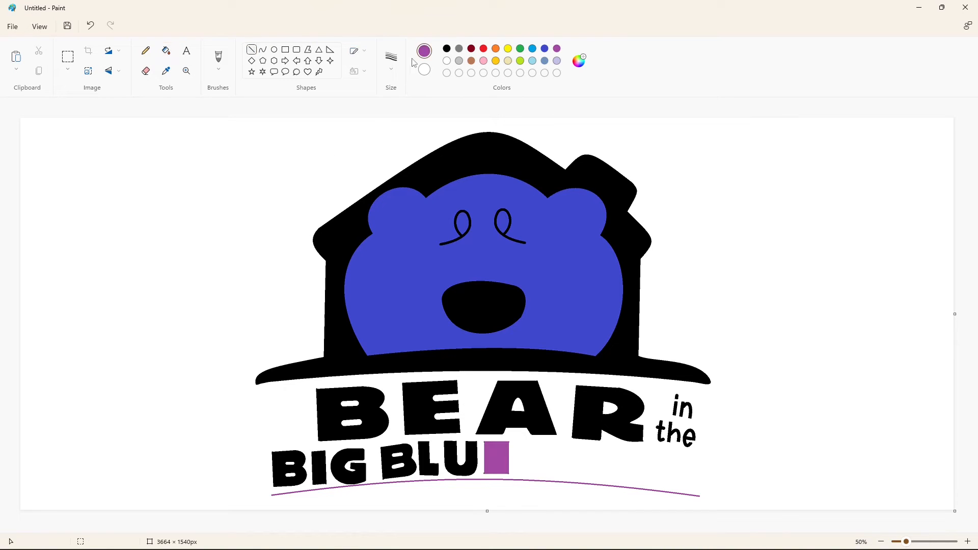
- Cut two white notches into the purple block beside the U to form an E, and fill the E black
{"action": "left_click", "coordinate": [447, 49]}
{"action": "mouse_move", "coordinate": [499, 452]}
{"action": "left_mouse_down"}
{"action": "mouse_move", "coordinate": [514, 453]}
{"action": "mouse_move", "coordinate": [514, 463]}
{"action": "left_mouse_up"}
{"action": "left_click", "coordinate": [534, 453]}
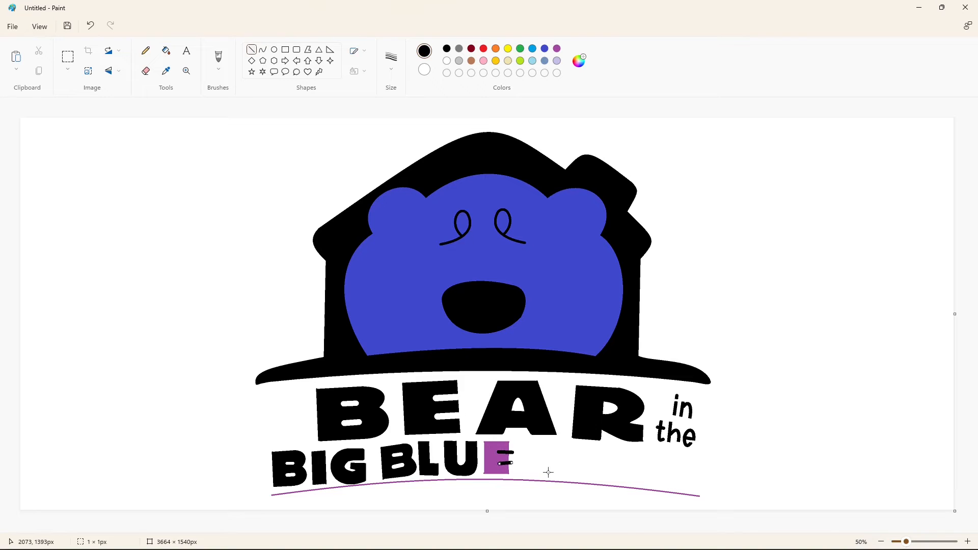
{"action": "left_click", "coordinate": [548, 472]}
{"action": "left_click", "coordinate": [166, 50]}
{"action": "left_click", "coordinate": [447, 61]}
{"action": "left_click", "coordinate": [512, 452]}
{"action": "left_click", "coordinate": [511, 463]}
{"action": "left_click", "coordinate": [447, 49]}
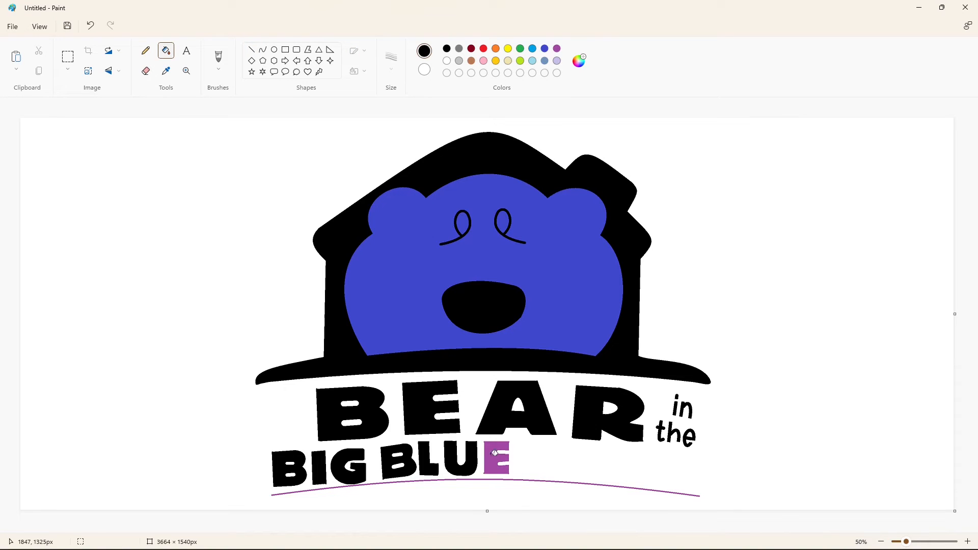
{"action": "left_click", "coordinate": [494, 453]}
{"action": "left_click", "coordinate": [251, 49]}
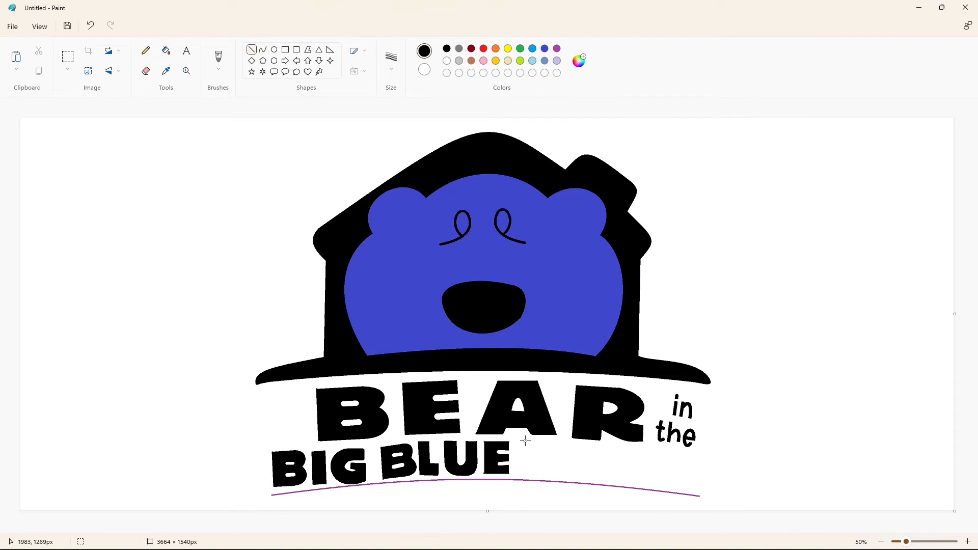
- Draw the block outline of an H after the word BLUE, redoing its first stem line
{"action": "left_click_drag", "start_coordinate": [525, 441], "coordinate": [525, 476]}
{"action": "key", "text": "ctrl+z"}
{"action": "left_click_drag", "start_coordinate": [525, 442], "coordinate": [524, 475]}
{"action": "left_click", "coordinate": [551, 460]}
{"action": "left_click", "coordinate": [553, 448]}
{"action": "mouse_move", "coordinate": [535, 442]}
{"action": "left_mouse_down"}
{"action": "mouse_move", "coordinate": [535, 474]}
{"action": "mouse_move", "coordinate": [544, 476]}
{"action": "mouse_move", "coordinate": [557, 442]}
{"action": "mouse_move", "coordinate": [557, 476]}
{"action": "mouse_move", "coordinate": [551, 454]}
{"action": "mouse_move", "coordinate": [552, 466]}
{"action": "mouse_move", "coordinate": [597, 482]}
{"action": "left_mouse_up"}
{"action": "left_click", "coordinate": [556, 471]}
{"action": "left_click", "coordinate": [557, 473]}
{"action": "left_click", "coordinate": [555, 451]}
{"action": "left_click", "coordinate": [556, 446]}
{"action": "left_click", "coordinate": [556, 472]}
{"action": "left_click", "coordinate": [595, 470]}
{"action": "left_click", "coordinate": [575, 461]}
{"action": "left_click", "coordinate": [593, 459]}
- Fill the stems and crossbar of the H with black
{"action": "left_click", "coordinate": [166, 57]}
{"action": "left_click", "coordinate": [530, 459]}
{"action": "left_click", "coordinate": [541, 458]}
{"action": "left_click", "coordinate": [552, 459]}
- Draw two nested circles beside the H for an O and fill the ring between them black
{"action": "left_click", "coordinate": [274, 50]}
{"action": "left_click_drag", "start_coordinate": [580, 446], "coordinate": [562, 462]}
{"action": "left_click_drag", "start_coordinate": [581, 471], "coordinate": [589, 473]}
{"action": "left_click", "coordinate": [632, 473]}
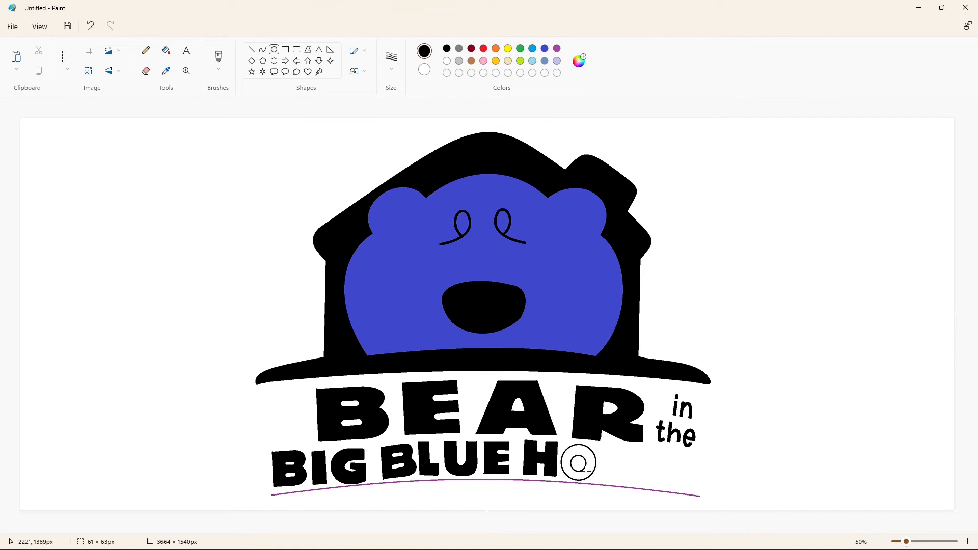
{"action": "left_click", "coordinate": [167, 51]}
{"action": "left_click", "coordinate": [581, 448]}
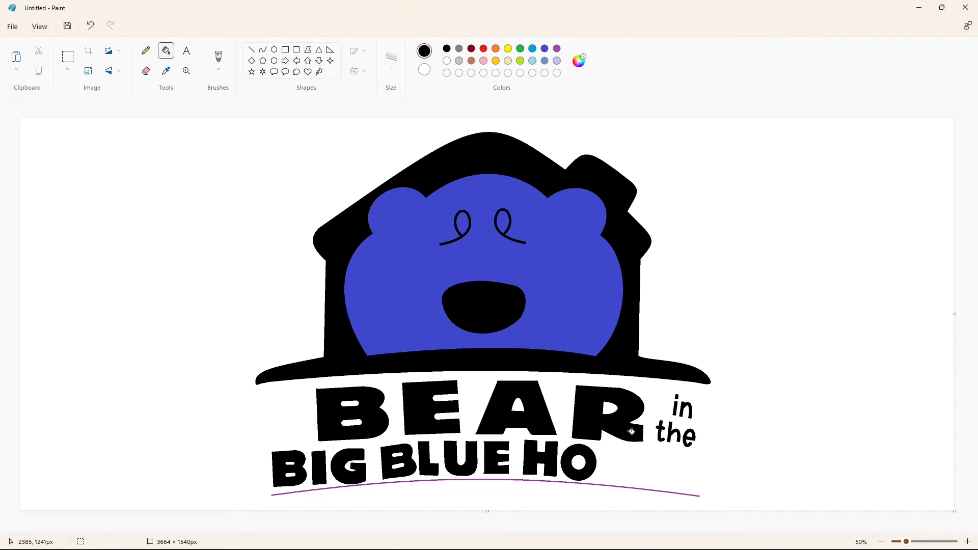
- Paste a copy of the U from BLUE into an empty area and erase the purple guide segment beneath it
{"action": "left_click", "coordinate": [70, 57]}
{"action": "left_click_drag", "start_coordinate": [440, 437], "coordinate": [481, 486]}
{"action": "key", "text": "ctrl+c"}
{"action": "key", "text": "ctrl+v"}
{"action": "left_click", "coordinate": [117, 153]}
{"action": "left_click", "coordinate": [166, 51]}
{"action": "left_click", "coordinate": [446, 60]}
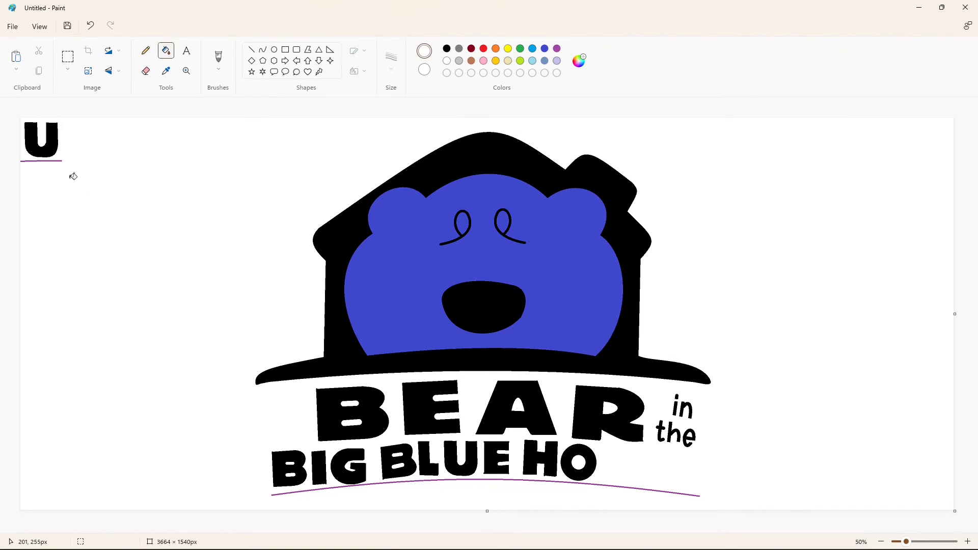
{"action": "left_click", "coordinate": [60, 161]}
- Duplicate the cleaned-up U, flip the copy, and place it right after the O
{"action": "left_click", "coordinate": [68, 57]}
{"action": "left_click_drag", "start_coordinate": [94, 203], "coordinate": [6, 109]}
{"action": "key", "text": "ctrl+c"}
{"action": "key", "text": "ctrl+v"}
{"action": "left_click", "coordinate": [115, 71]}
{"action": "left_click", "coordinate": [118, 106]}
{"action": "left_click_drag", "start_coordinate": [54, 147], "coordinate": [620, 472]}
{"action": "left_click", "coordinate": [119, 71]}
{"action": "left_click", "coordinate": [124, 107]}
{"action": "left_click", "coordinate": [110, 71]}
{"action": "left_click", "coordinate": [107, 104]}
{"action": "left_click", "coordinate": [761, 493]}
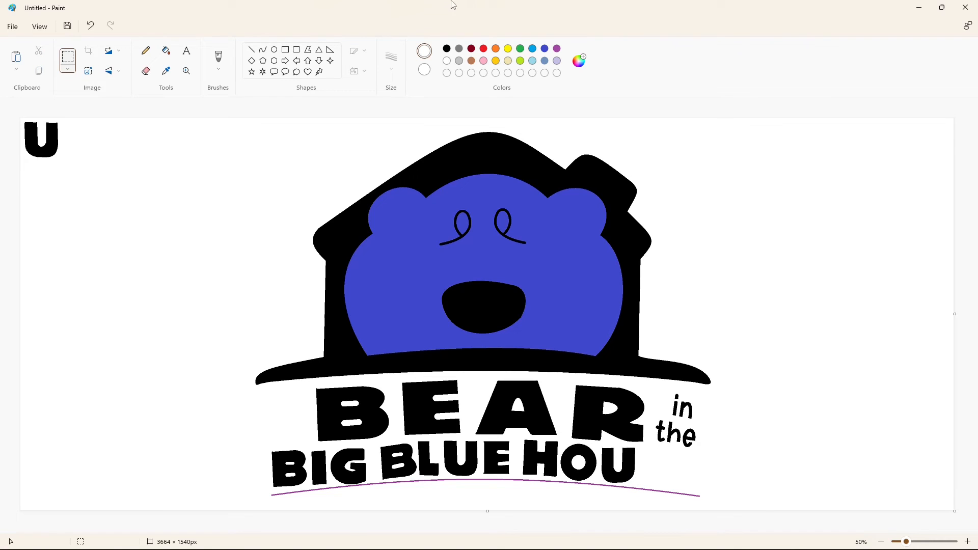
- Draw the curved inner and outer contours of an S beside the U of HOU in black
{"action": "left_click", "coordinate": [263, 49]}
{"action": "left_click", "coordinate": [447, 48]}
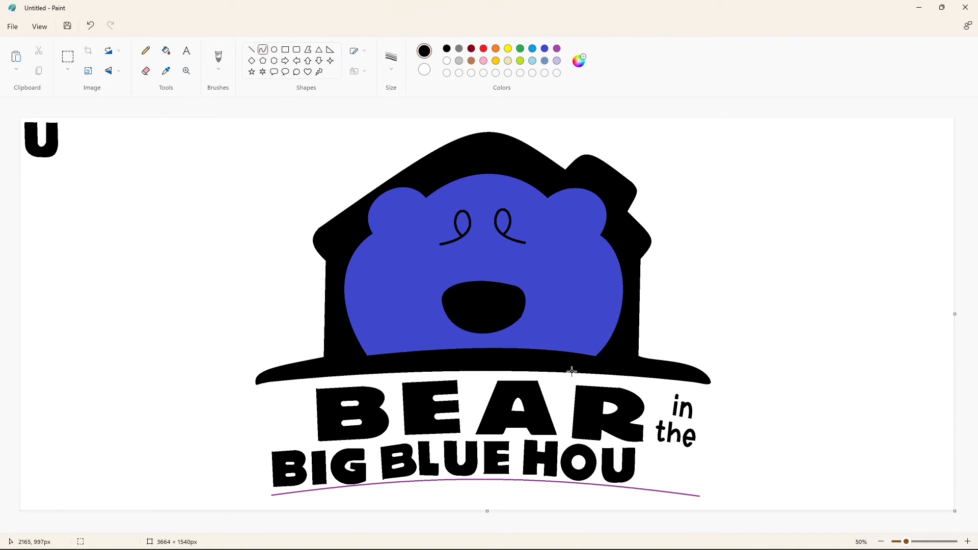
{"action": "mouse_move", "coordinate": [662, 450]}
{"action": "left_mouse_down"}
{"action": "mouse_move", "coordinate": [645, 466]}
{"action": "mouse_move", "coordinate": [637, 449]}
{"action": "left_mouse_up"}
{"action": "left_click", "coordinate": [679, 463]}
{"action": "left_click", "coordinate": [263, 51]}
{"action": "mouse_move", "coordinate": [658, 462]}
{"action": "left_mouse_down"}
{"action": "mouse_move", "coordinate": [642, 473]}
{"action": "mouse_move", "coordinate": [655, 471]}
{"action": "left_mouse_up"}
{"action": "mouse_move", "coordinate": [651, 474]}
{"action": "left_mouse_down"}
{"action": "mouse_move", "coordinate": [657, 464]}
{"action": "mouse_move", "coordinate": [641, 483]}
{"action": "mouse_move", "coordinate": [657, 464]}
{"action": "left_mouse_up"}
{"action": "left_click", "coordinate": [698, 478]}
{"action": "left_click_drag", "start_coordinate": [661, 472], "coordinate": [664, 488]}
{"action": "left_click", "coordinate": [728, 476]}
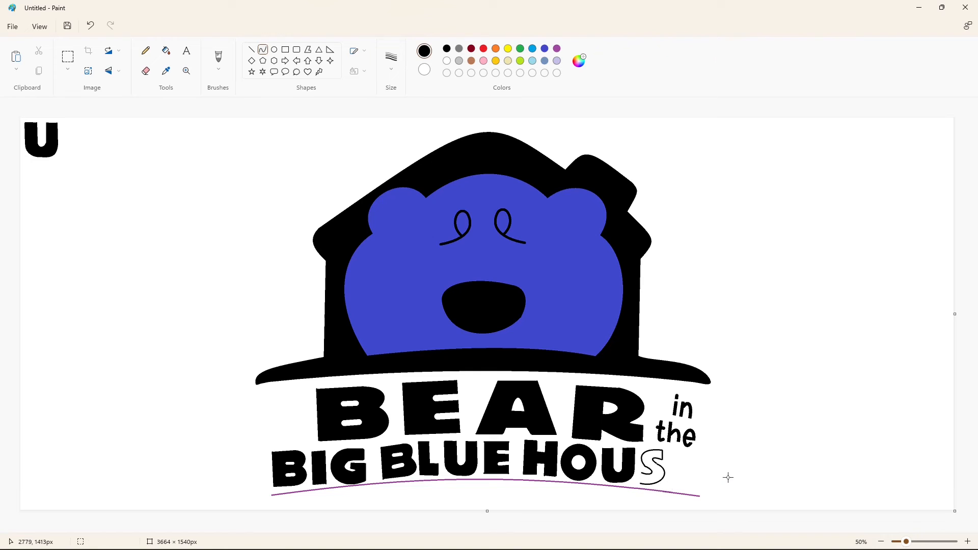
- Close the gaps in the S outline with short straight lines and fill the letter black
{"action": "left_click", "coordinate": [251, 50]}
{"action": "left_click", "coordinate": [967, 542]}
{"action": "left_click_drag", "start_coordinate": [473, 529], "coordinate": [744, 530]}
{"action": "scroll", "coordinate": [691, 461], "scroll_direction": "down", "scroll_amount": 3}
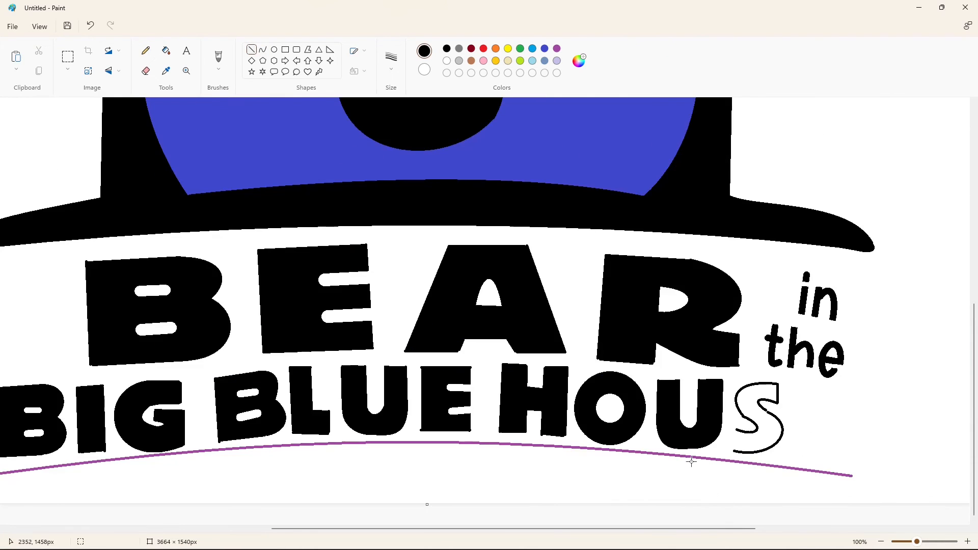
{"action": "left_click_drag", "start_coordinate": [736, 431], "coordinate": [734, 452]}
{"action": "left_click", "coordinate": [801, 449]}
{"action": "left_click_drag", "start_coordinate": [768, 413], "coordinate": [772, 415]}
{"action": "left_click", "coordinate": [805, 406]}
{"action": "left_click", "coordinate": [166, 52]}
{"action": "left_click", "coordinate": [752, 408]}
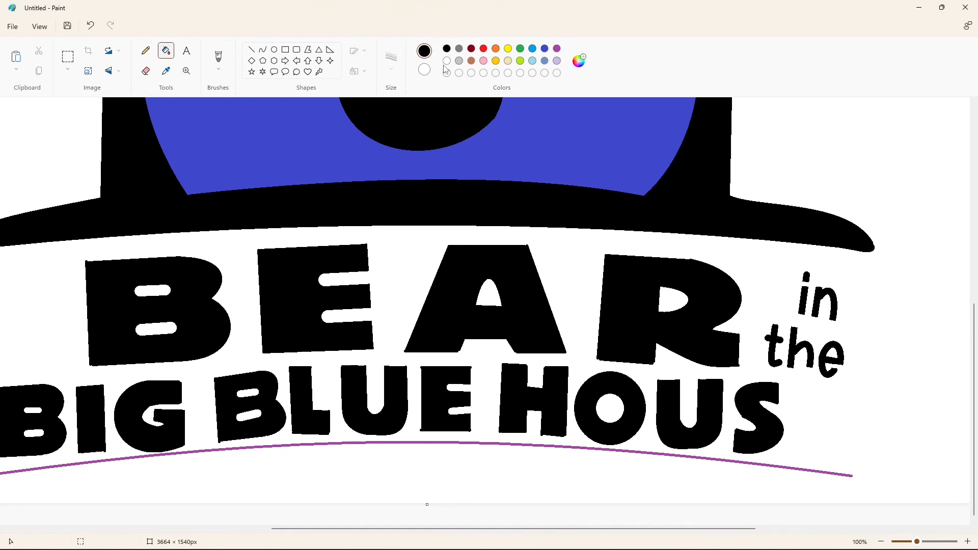
- Trim the edge of the S's inner bend with a short white line
{"action": "left_click", "coordinate": [447, 61]}
{"action": "left_click", "coordinate": [251, 50]}
{"action": "left_click_drag", "start_coordinate": [737, 412], "coordinate": [750, 425]}
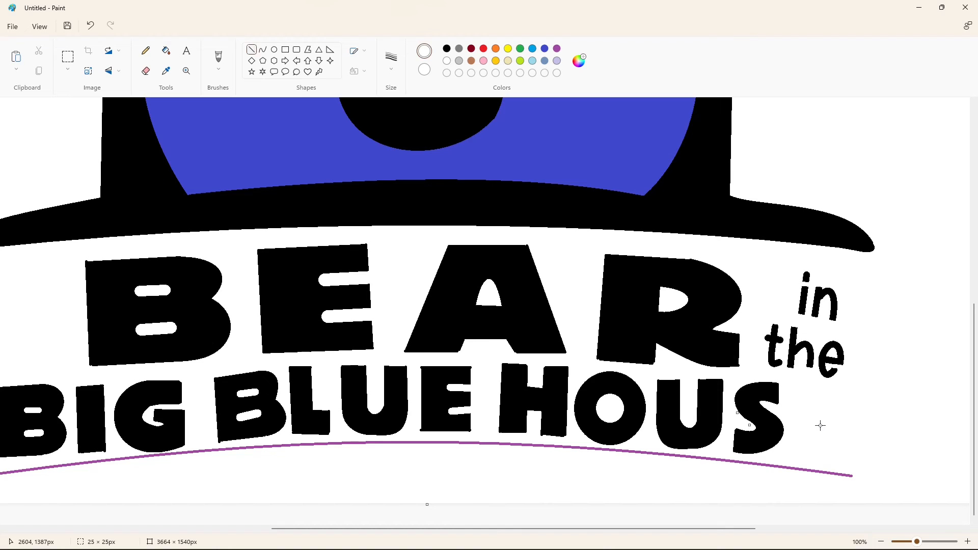
{"action": "left_click", "coordinate": [881, 541]}
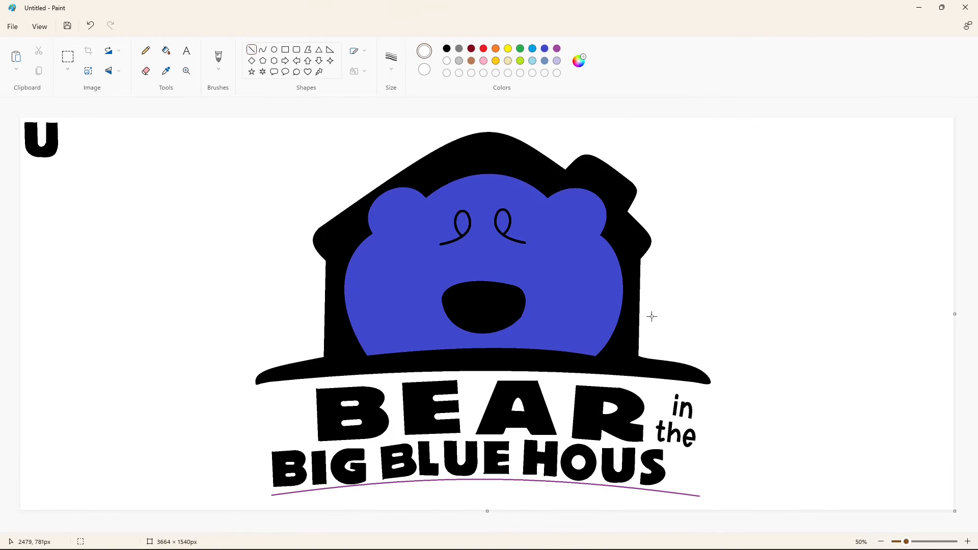
- Draw a slightly tilted rectangle after the S as the base of the final E and fill it purple
{"action": "left_click", "coordinate": [447, 49]}
{"action": "mouse_move", "coordinate": [673, 452]}
{"action": "left_mouse_down"}
{"action": "mouse_move", "coordinate": [670, 486]}
{"action": "mouse_move", "coordinate": [689, 453]}
{"action": "mouse_move", "coordinate": [695, 482]}
{"action": "mouse_move", "coordinate": [683, 486]}
{"action": "mouse_move", "coordinate": [693, 488]}
{"action": "left_mouse_up"}
{"action": "left_click", "coordinate": [696, 469]}
{"action": "left_click", "coordinate": [707, 466]}
{"action": "left_click", "coordinate": [722, 482]}
{"action": "left_click", "coordinate": [167, 50]}
{"action": "left_click", "coordinate": [681, 469]}
{"action": "left_click", "coordinate": [557, 49]}
{"action": "left_click", "coordinate": [683, 468]}
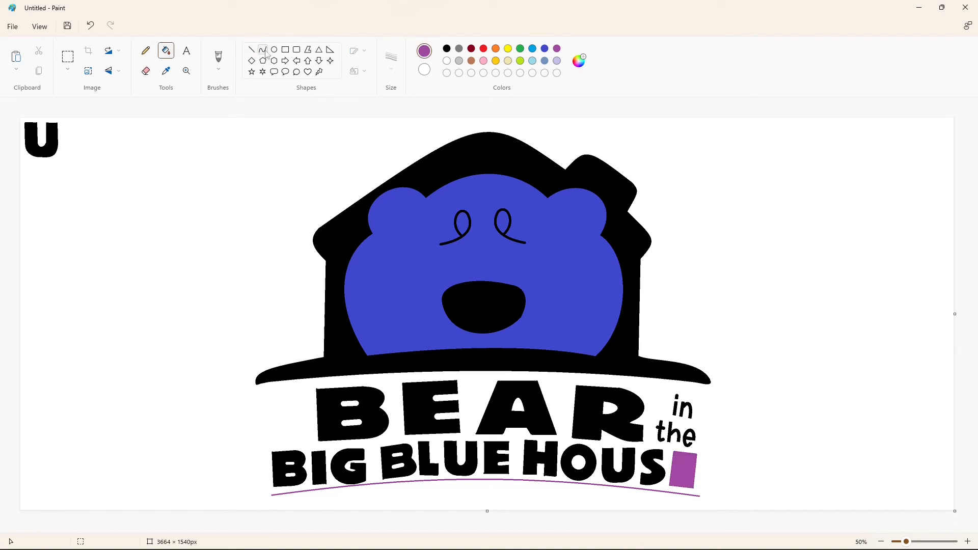
- Draw two thick black notch bars across the open side of the tilted purple block
{"action": "left_click", "coordinate": [251, 49]}
{"action": "left_click", "coordinate": [448, 49]}
{"action": "mouse_move", "coordinate": [685, 464]}
{"action": "left_mouse_down"}
{"action": "mouse_move", "coordinate": [704, 465]}
{"action": "mouse_move", "coordinate": [706, 476]}
{"action": "left_mouse_up"}
{"action": "left_click", "coordinate": [755, 454]}
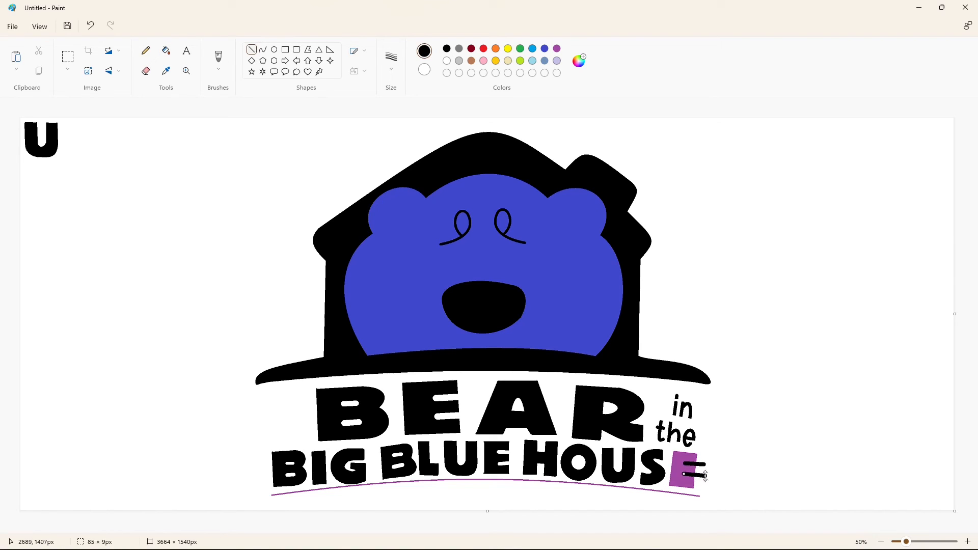
{"action": "left_click", "coordinate": [779, 457]}
- Turn the two notch bars of the final E white and fill the letter black
{"action": "left_click", "coordinate": [166, 51]}
{"action": "left_click", "coordinate": [447, 61]}
{"action": "left_click", "coordinate": [702, 465]}
{"action": "left_click", "coordinate": [706, 474]}
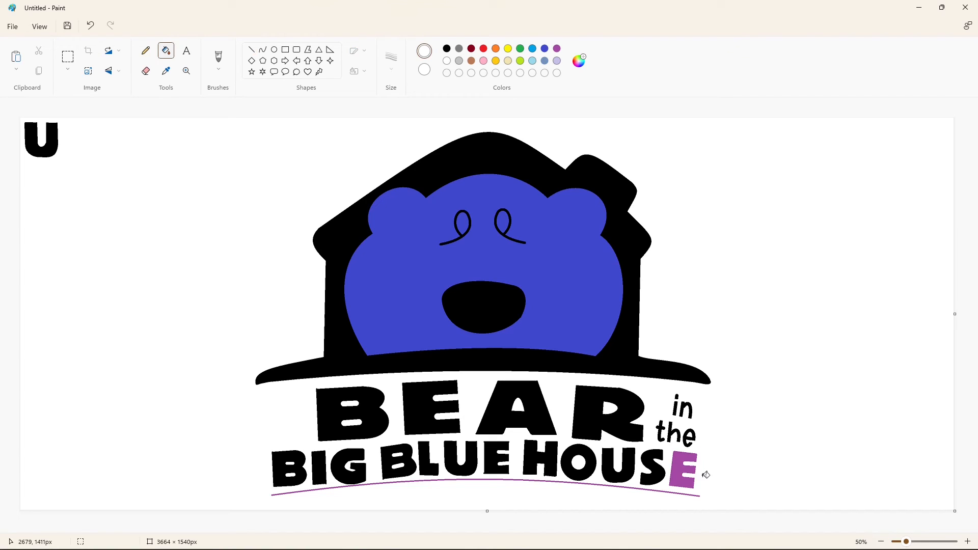
{"action": "left_click", "coordinate": [447, 48]}
{"action": "left_click", "coordinate": [674, 468]}
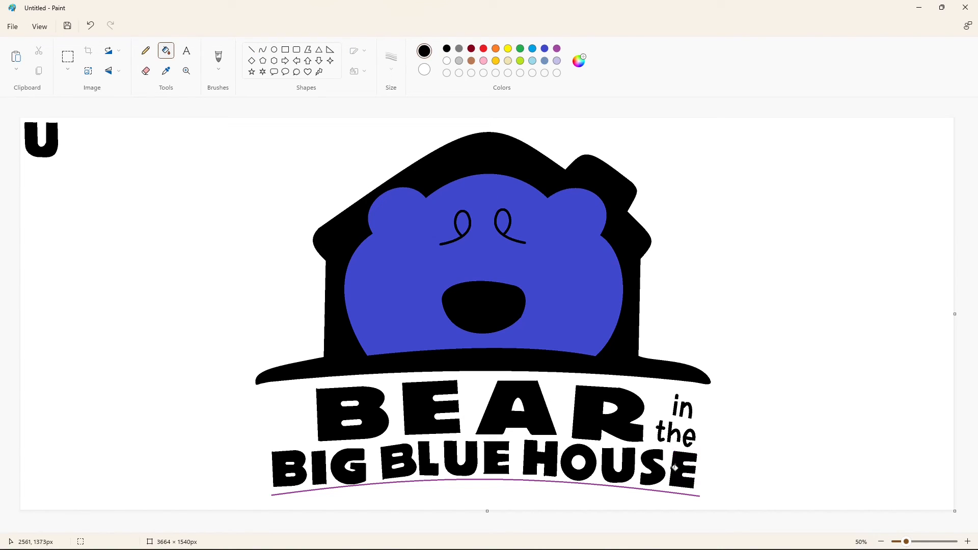
- Erase the purple guide curve beneath the lettering and the spare U by filling them white
{"action": "left_click", "coordinate": [447, 61]}
{"action": "left_click", "coordinate": [662, 491]}
{"action": "left_click", "coordinate": [56, 134]}
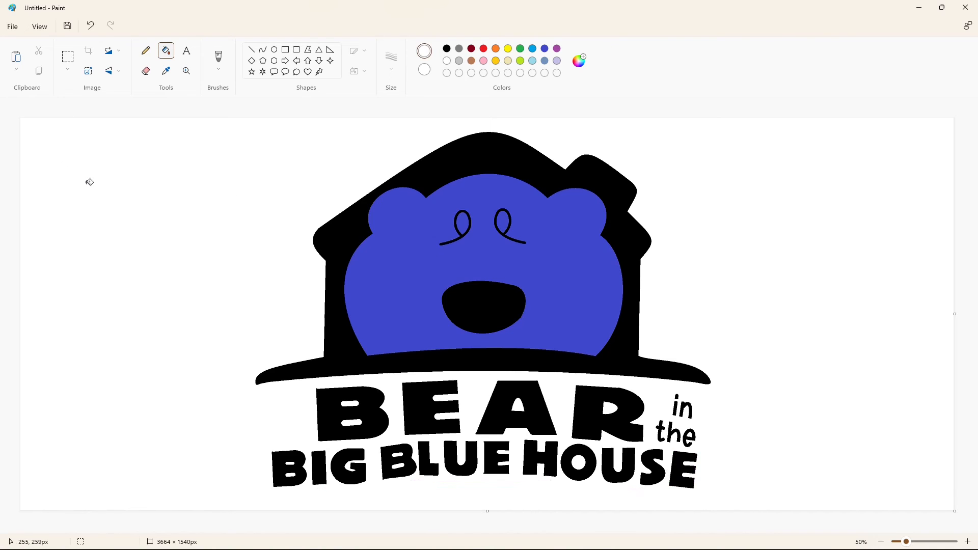
- Cut out the G of BIG, clear its old spot with white, and paste it back slightly closer to the I
{"action": "left_click", "coordinate": [68, 57]}
{"action": "left_click_drag", "start_coordinate": [368, 496], "coordinate": [330, 445]}
{"action": "key", "text": "Escape"}
{"action": "left_click", "coordinate": [166, 51]}
{"action": "left_click", "coordinate": [349, 455]}
{"action": "key", "text": "ctrl+v"}
{"action": "left_click_drag", "start_coordinate": [44, 142], "coordinate": [350, 465]}
{"action": "left_click", "coordinate": [773, 455]}
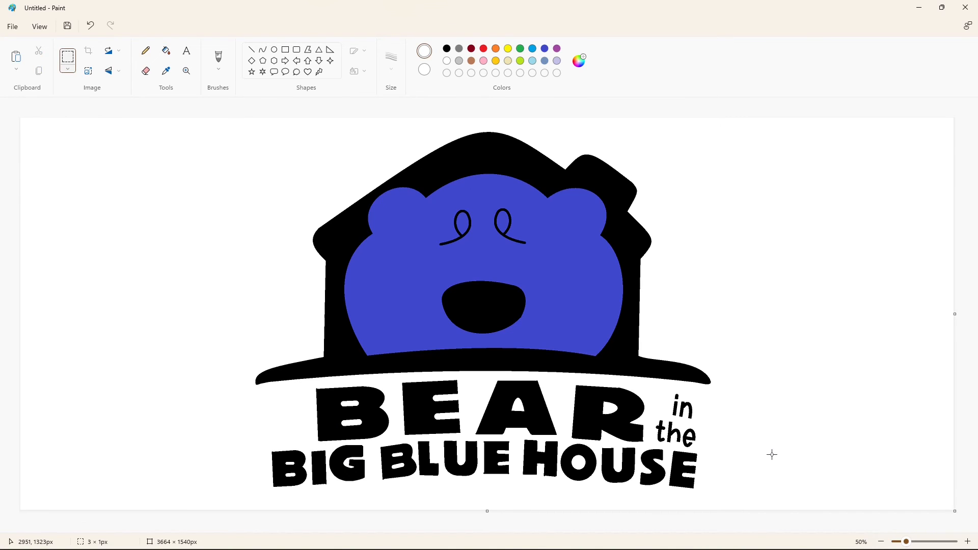
- Mix the custom brown #A86740 from the palette's brown and add it to the colors
{"action": "left_click", "coordinate": [471, 61]}
{"action": "left_click", "coordinate": [579, 61]}
{"action": "left_click_drag", "start_coordinate": [524, 199], "coordinate": [524, 226]}
{"action": "left_click", "coordinate": [354, 222]}
{"action": "mouse_move", "coordinate": [354, 223]}
{"action": "left_mouse_down"}
{"action": "mouse_move", "coordinate": [365, 203]}
{"action": "mouse_move", "coordinate": [356, 210]}
{"action": "left_mouse_up"}
{"action": "left_click_drag", "start_coordinate": [523, 226], "coordinate": [524, 206]}
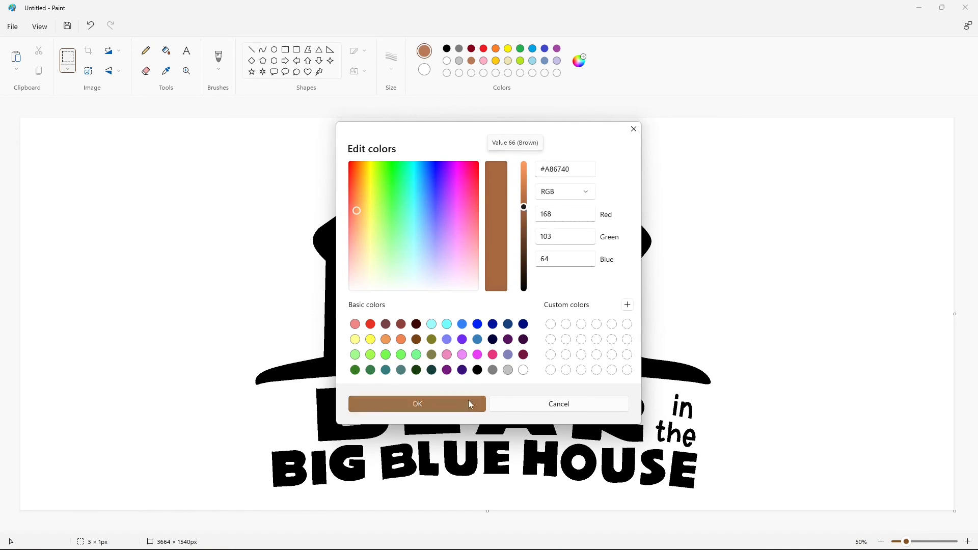
{"action": "left_click", "coordinate": [470, 404]}
- Mix a custom dark blue by shifting the palette's light blue toward pure blue and lowering its brightness
{"action": "left_click", "coordinate": [532, 49]}
{"action": "left_click", "coordinate": [579, 61]}
{"action": "left_click_drag", "start_coordinate": [425, 169], "coordinate": [428, 169]}
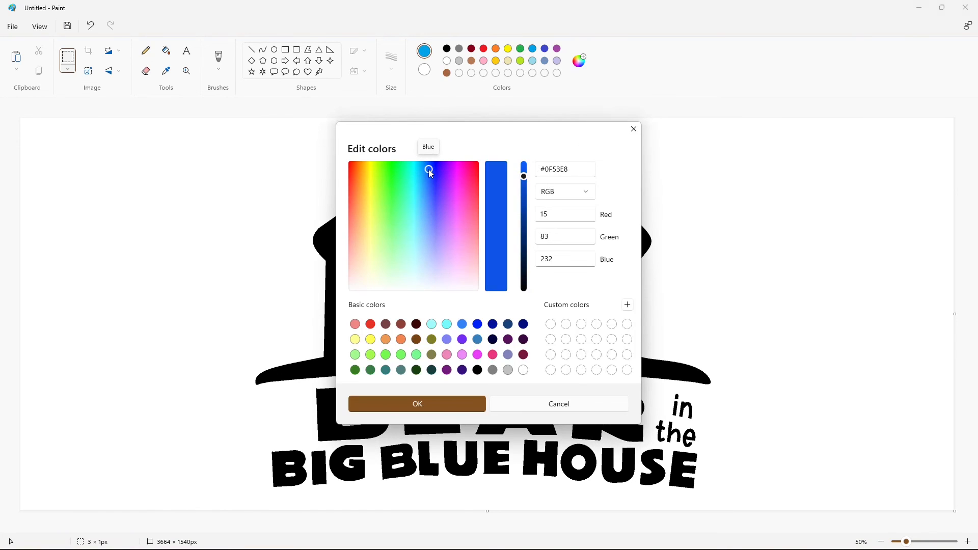
{"action": "left_click_drag", "start_coordinate": [524, 176], "coordinate": [524, 204]}
{"action": "left_click", "coordinate": [418, 404]}
- Fill the house silhouette, both looped eyes including their centers, and the bear's muzzle shape with the custom dark blue
{"action": "left_click", "coordinate": [166, 50]}
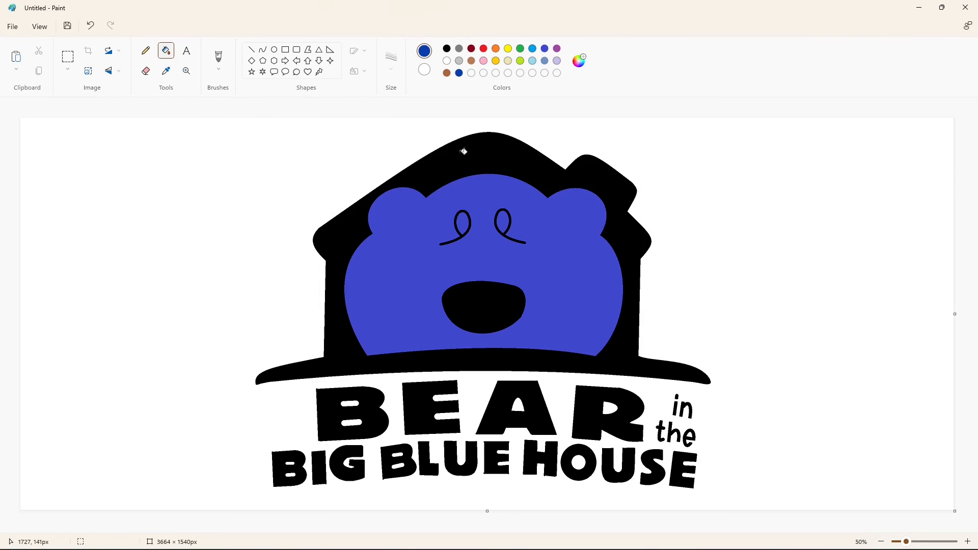
{"action": "left_click", "coordinate": [463, 151]}
{"action": "left_click", "coordinate": [508, 215]}
{"action": "left_click", "coordinate": [511, 214]}
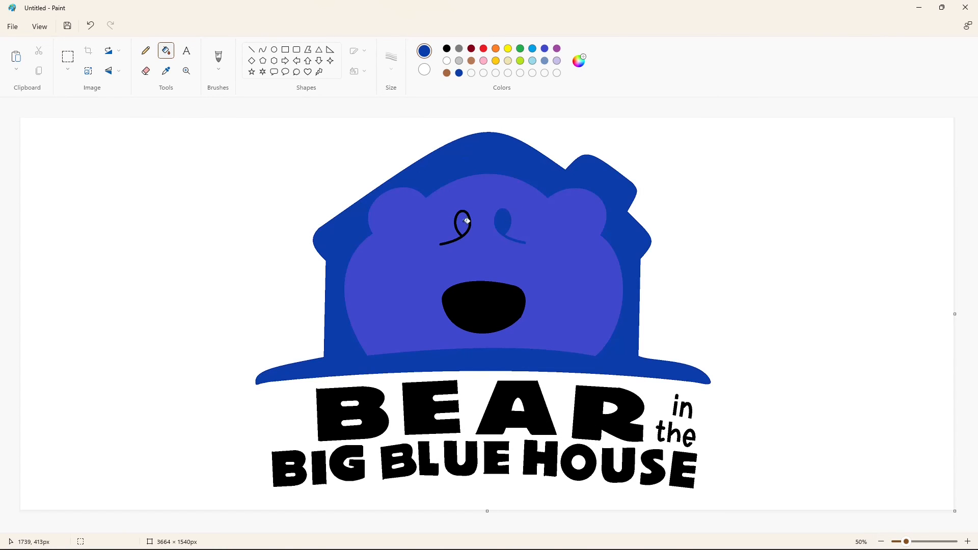
{"action": "left_click", "coordinate": [462, 224]}
{"action": "left_click", "coordinate": [470, 221]}
{"action": "left_click", "coordinate": [488, 306]}
- Recolor each letter of "BEAR in the" with the custom dark blue
{"action": "left_click", "coordinate": [378, 399]}
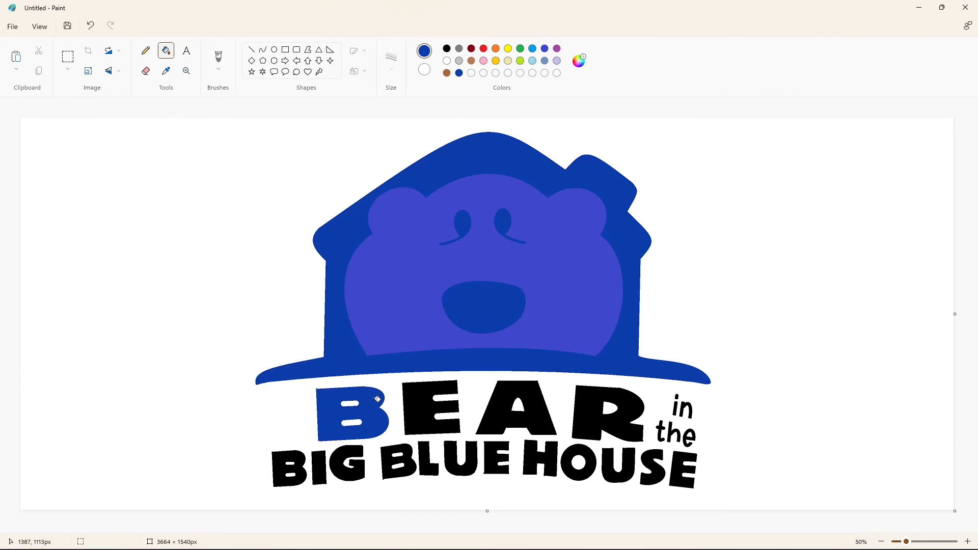
{"action": "left_click", "coordinate": [425, 405]}
{"action": "left_click", "coordinate": [549, 412]}
{"action": "left_click", "coordinate": [600, 412]}
{"action": "left_click", "coordinate": [677, 409]}
{"action": "left_click", "coordinate": [686, 409]}
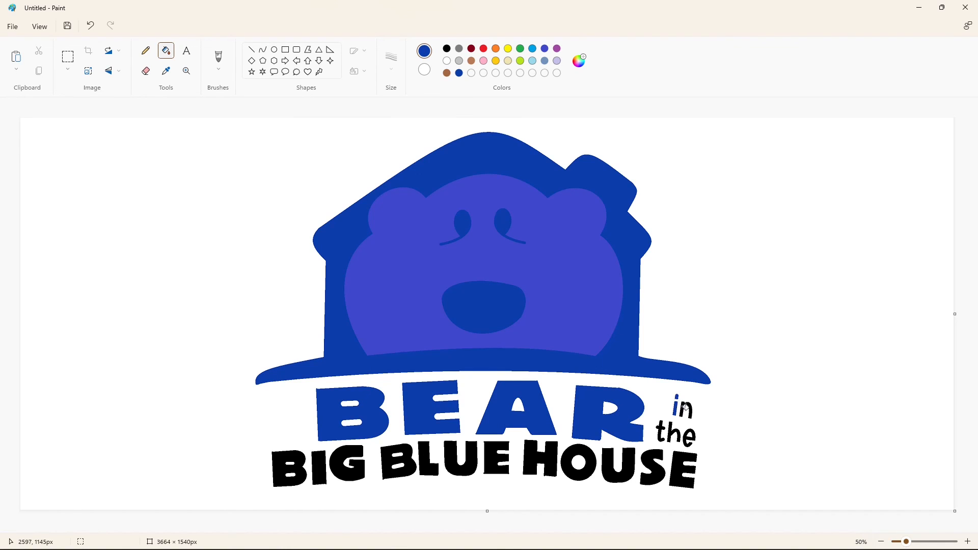
{"action": "left_click", "coordinate": [661, 430]}
{"action": "left_click", "coordinate": [674, 434]}
{"action": "left_click", "coordinate": [690, 437]}
- Recolor each letter of "BIG BLUE HOUSE" with the custom dark blue
{"action": "left_click", "coordinate": [301, 462]}
{"action": "left_click", "coordinate": [319, 465]}
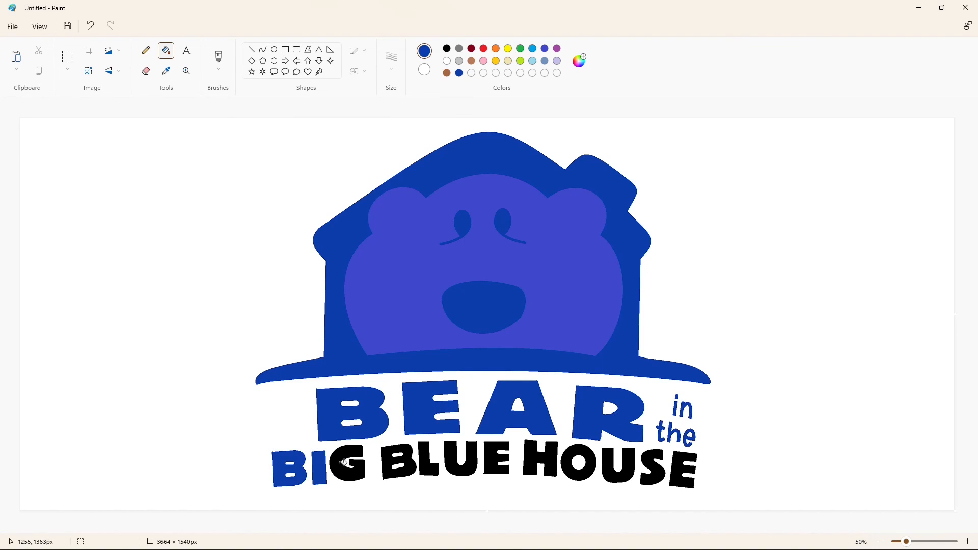
{"action": "left_click", "coordinate": [346, 464]}
{"action": "left_click", "coordinate": [390, 461]}
{"action": "left_click", "coordinate": [425, 461]}
{"action": "left_click", "coordinate": [457, 463]}
{"action": "left_click", "coordinate": [496, 461]}
{"action": "left_click", "coordinate": [534, 459]}
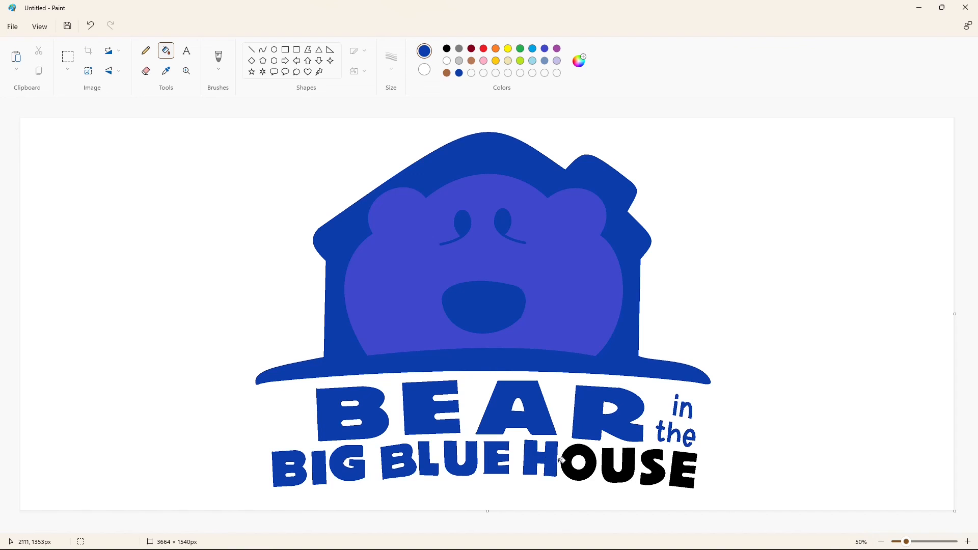
{"action": "left_click", "coordinate": [566, 464]}
{"action": "left_click", "coordinate": [611, 462]}
{"action": "left_click", "coordinate": [648, 466]}
{"action": "left_click", "coordinate": [675, 466]}
- Fill the bear's face with the custom brown, mix a slightly lighter shade of it and refill the face
{"action": "left_click", "coordinate": [447, 73]}
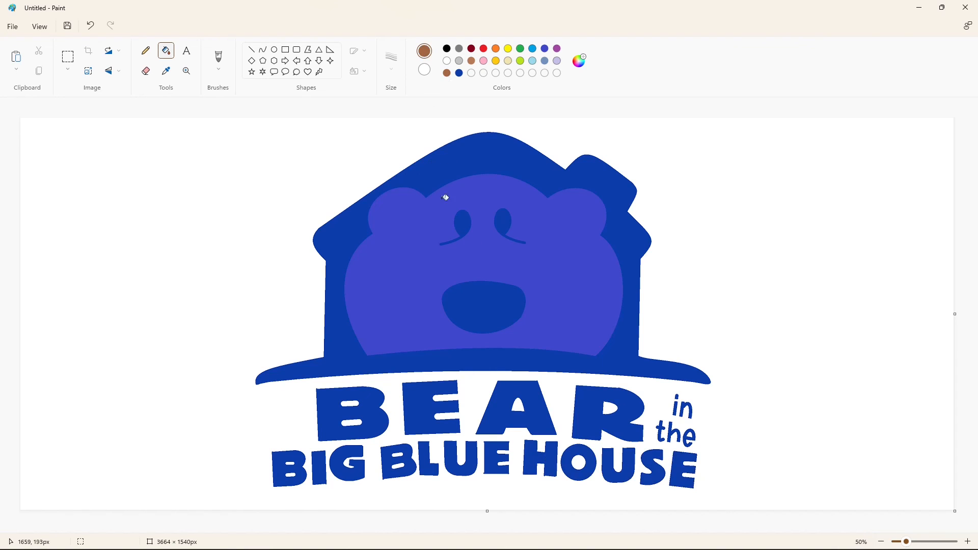
{"action": "left_click", "coordinate": [402, 278]}
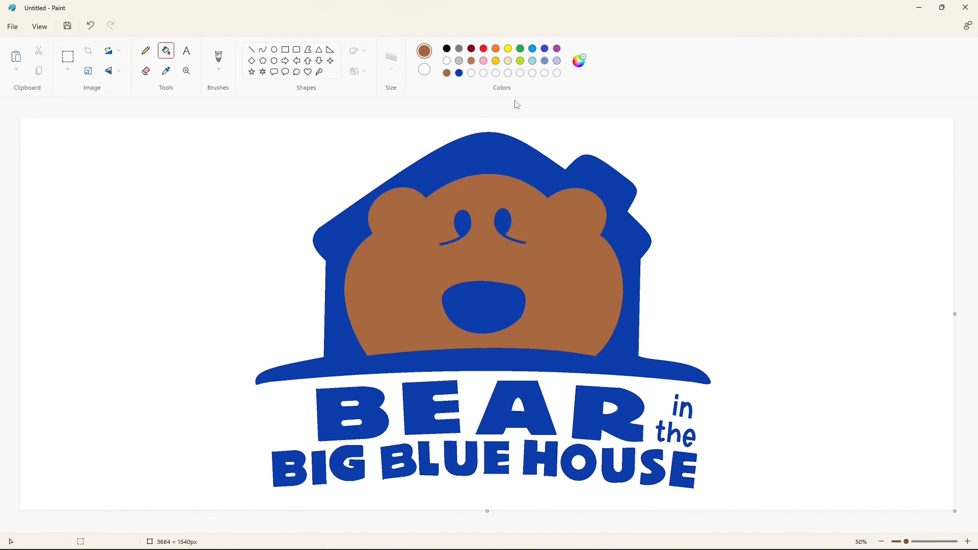
{"action": "left_click", "coordinate": [579, 62]}
{"action": "left_click_drag", "start_coordinate": [524, 206], "coordinate": [525, 198]}
{"action": "left_click", "coordinate": [458, 403]}
{"action": "left_click", "coordinate": [403, 290]}
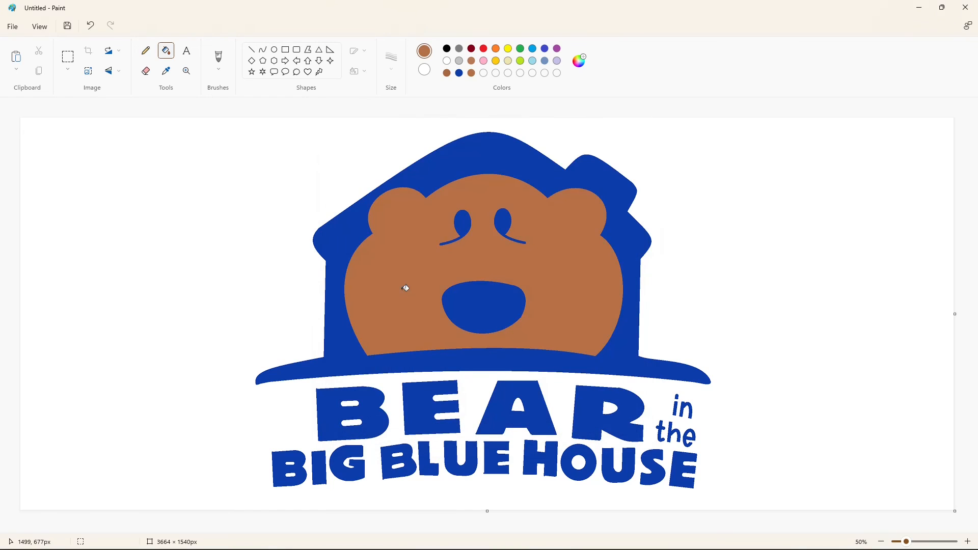
- Darken the custom blue to #0A389E and refill the house, the facial features and all the lettering with it
{"action": "left_click", "coordinate": [459, 73]}
{"action": "left_click", "coordinate": [579, 61]}
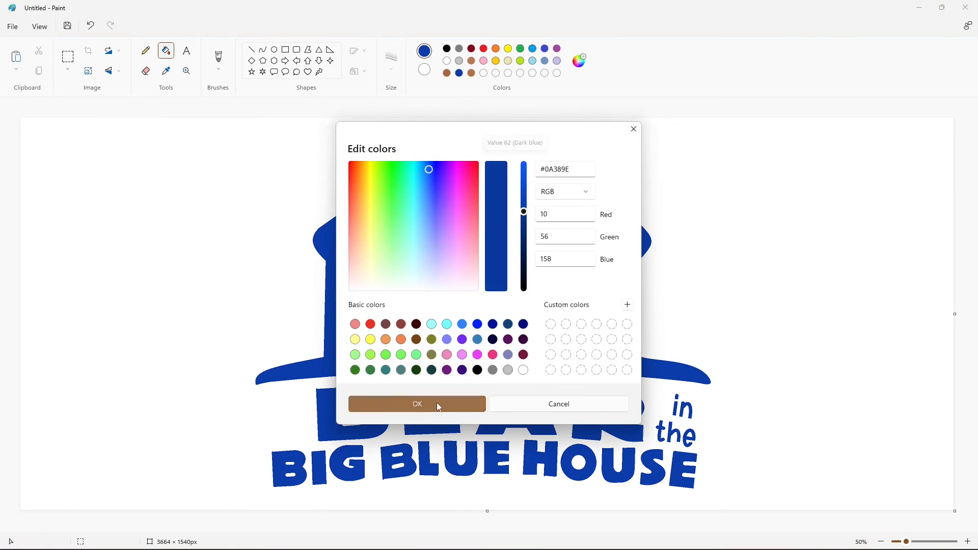
{"action": "left_click", "coordinate": [439, 405]}
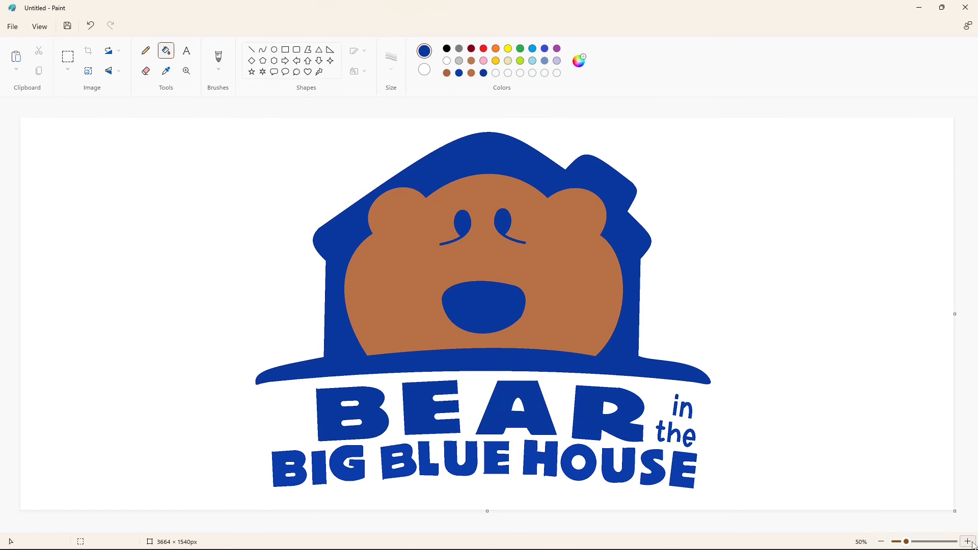
{"action": "scroll", "coordinate": [681, 406], "scroll_direction": "up", "scroll_amount": 2}
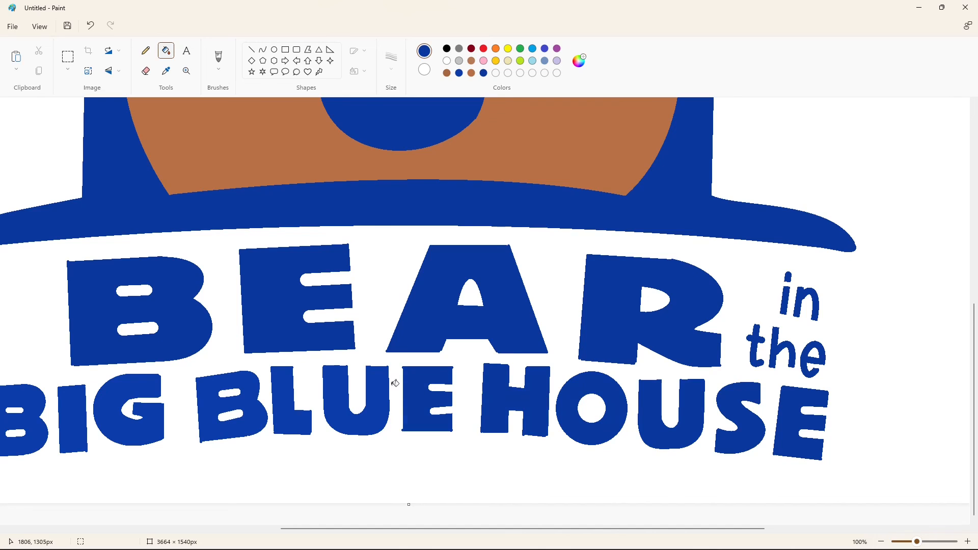
{"action": "left_click_drag", "start_coordinate": [306, 531], "coordinate": [228, 530]}
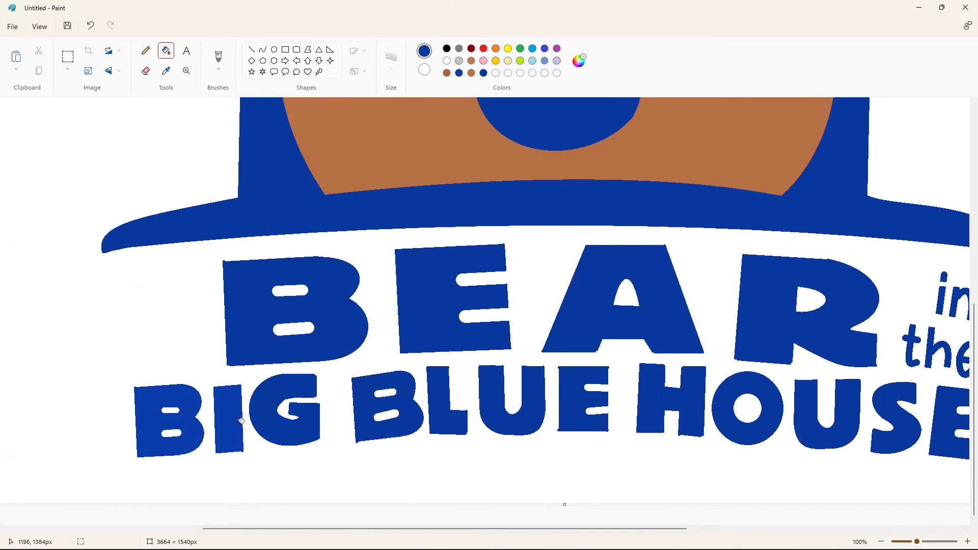
{"action": "left_click", "coordinate": [881, 541]}
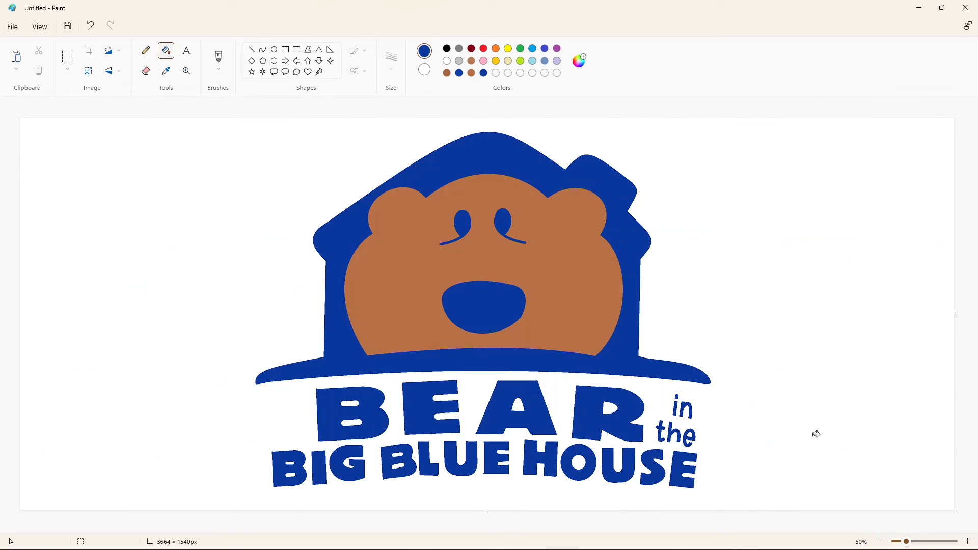
- Mix a slightly lighter shade of the bear's brown for refilling the face
{"action": "left_click", "coordinate": [470, 72]}
{"action": "left_click", "coordinate": [579, 61]}
{"action": "left_click_drag", "start_coordinate": [525, 200], "coordinate": [525, 194]}
{"action": "left_click", "coordinate": [446, 402]}
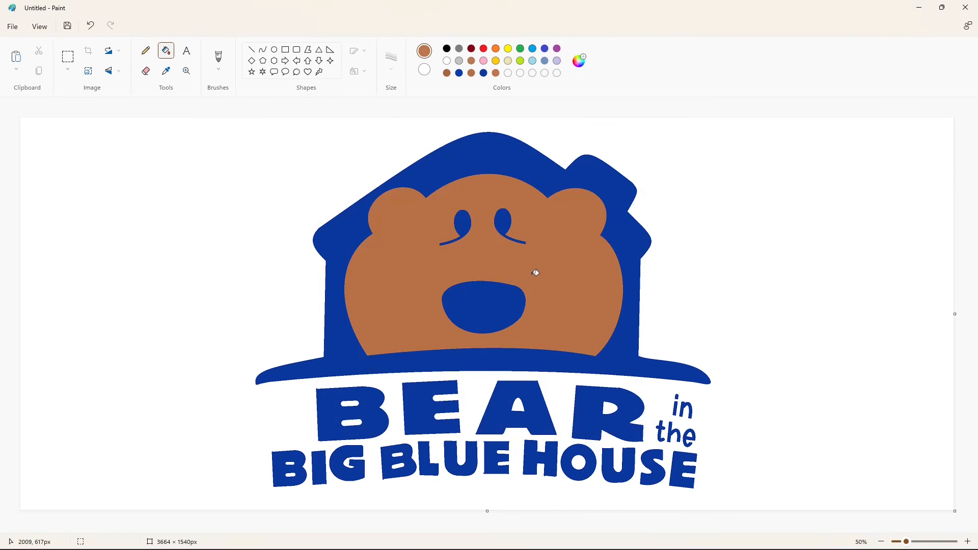